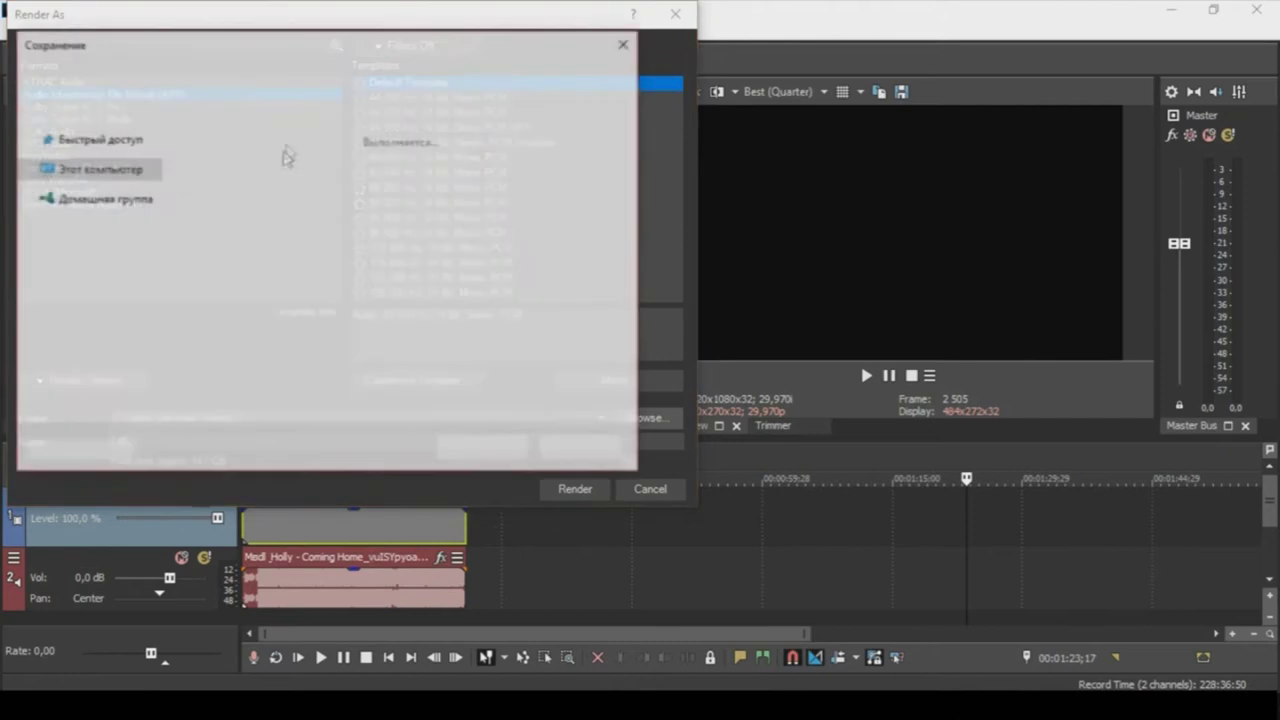
Render the project's audio to 1.aif in Audio Interchange File Format (AIFF) with the Default Template, and dismiss the completed render.
{"action": "left_click", "coordinate": [484, 448]}
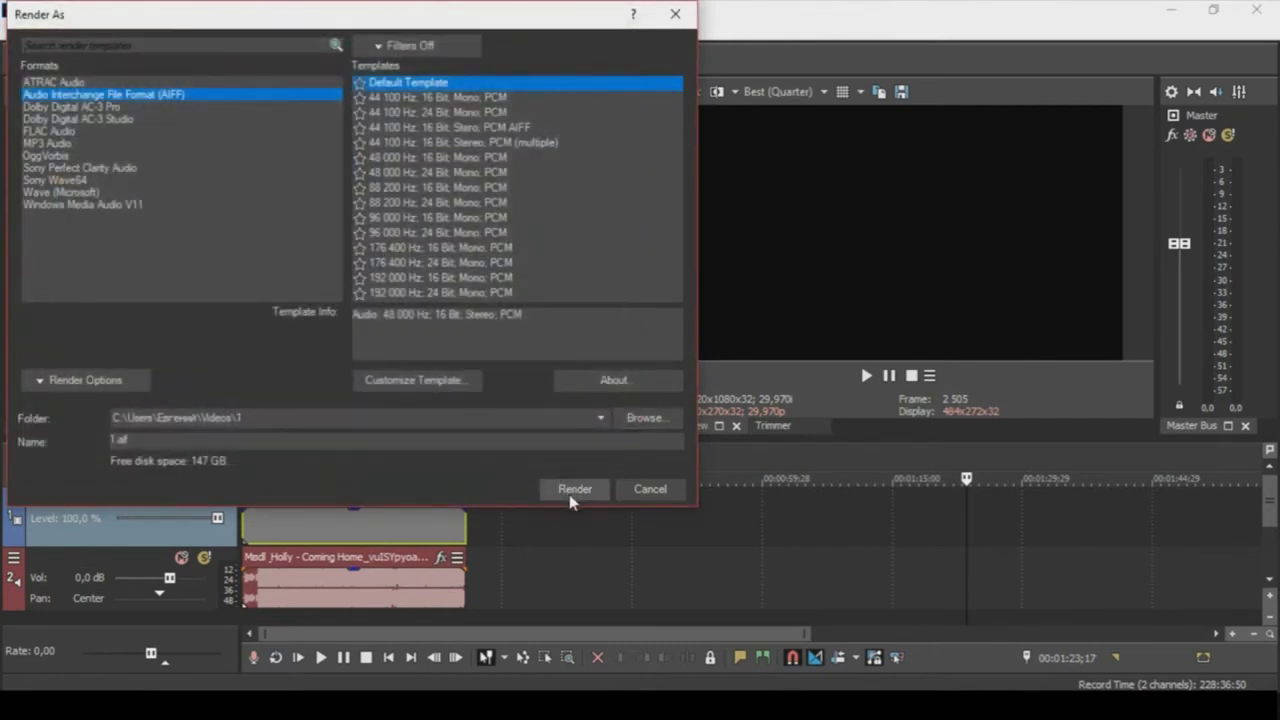
{"action": "left_click", "coordinate": [574, 490]}
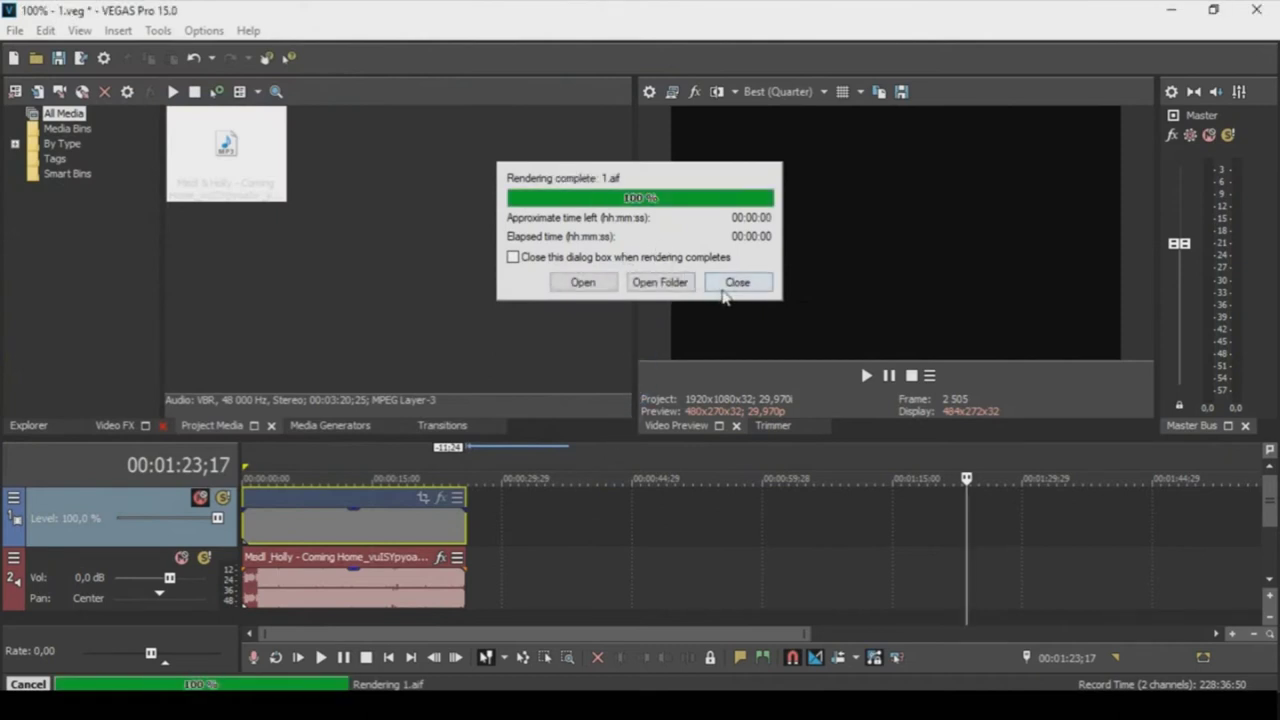
{"action": "left_click", "coordinate": [735, 286]}
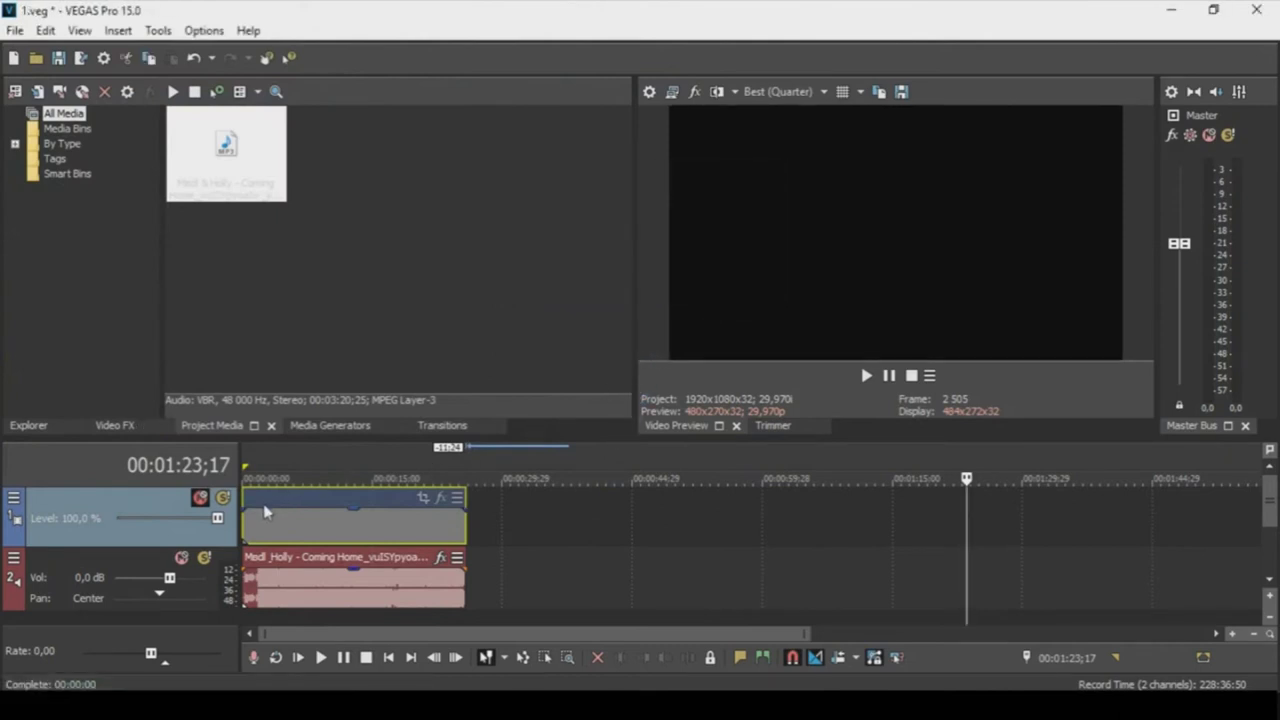
Unmute the video track and apply the default BCC Color Correction effect to its solid white event.
{"action": "left_click", "coordinate": [200, 497]}
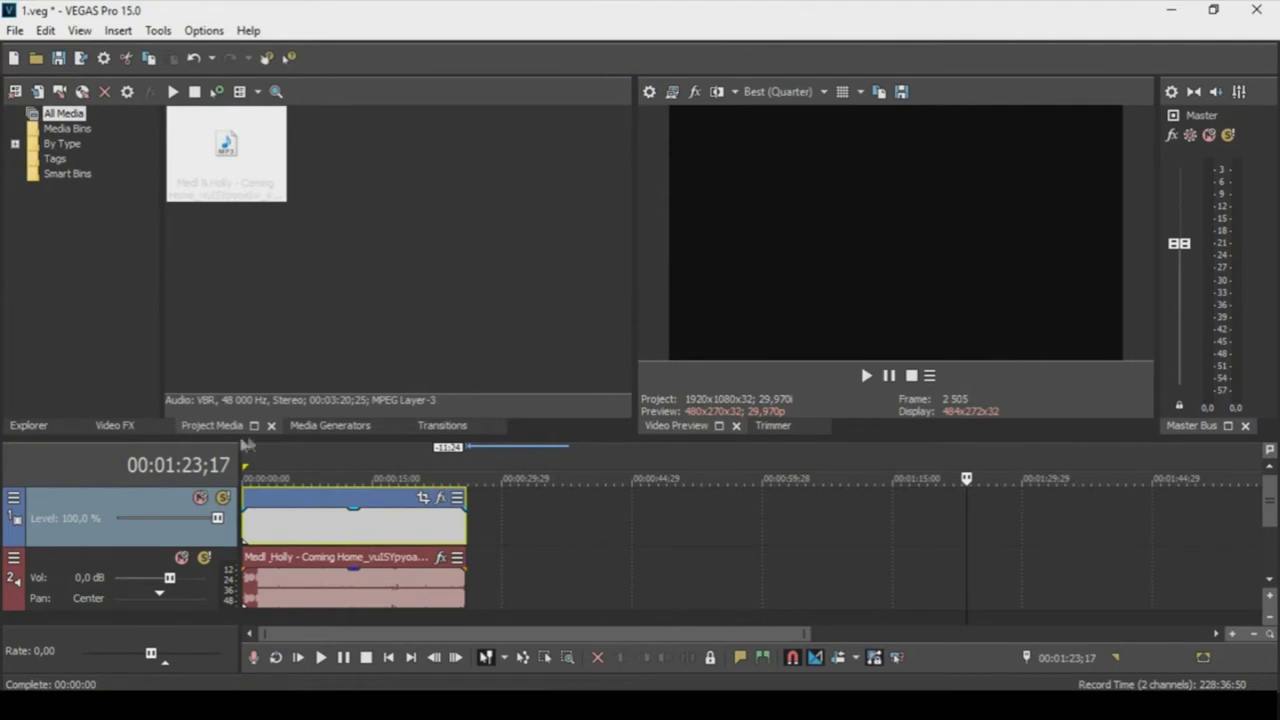
{"action": "left_click", "coordinate": [120, 425]}
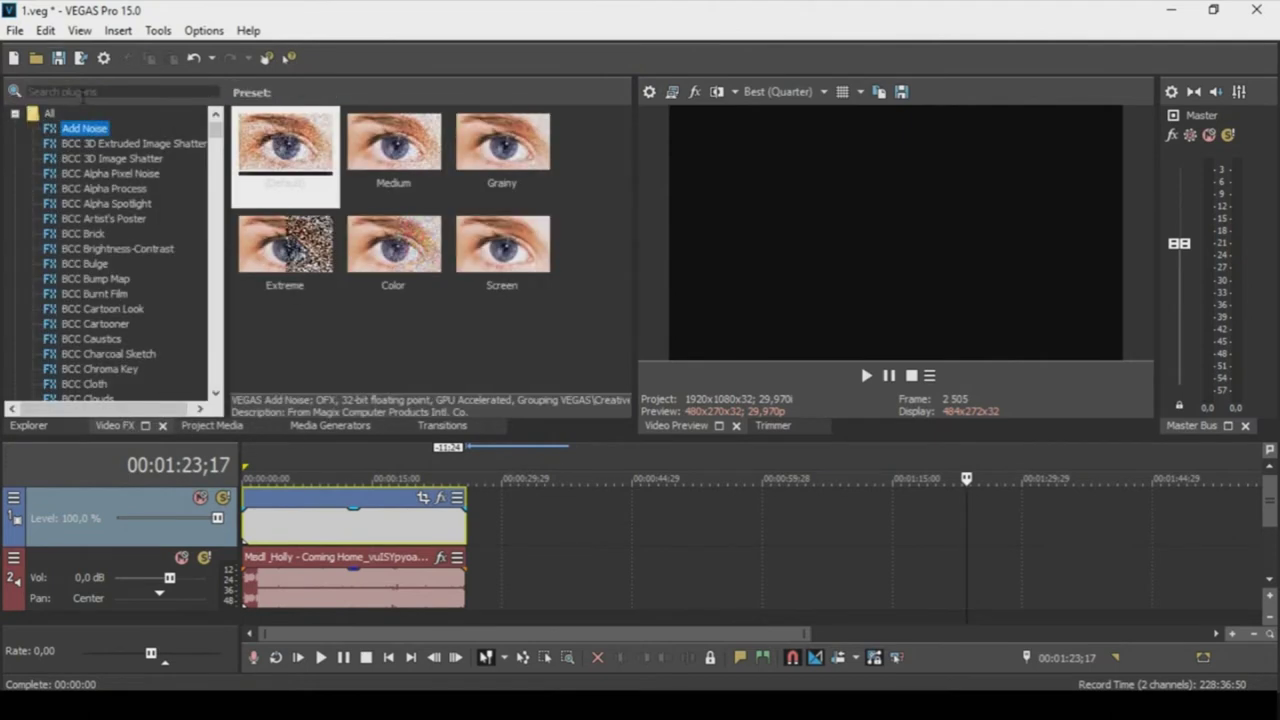
{"action": "left_click", "coordinate": [60, 91]}
{"action": "type", "text": "Color"}
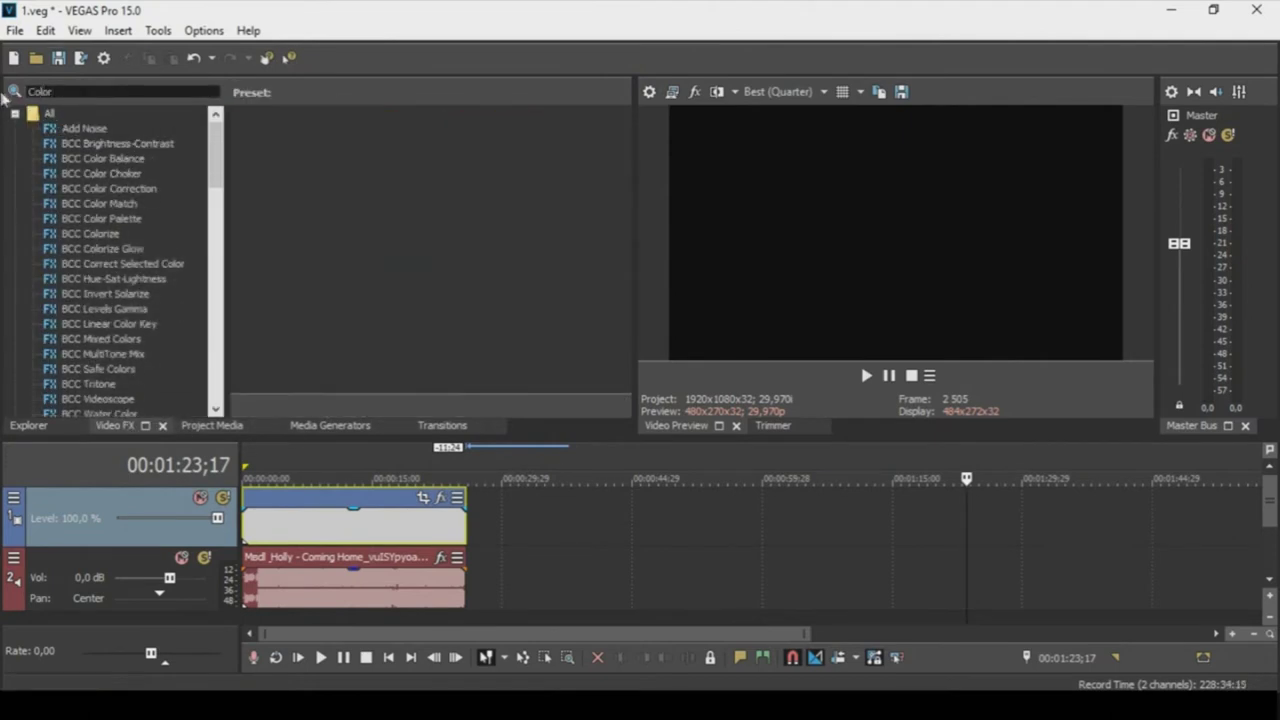
{"action": "left_click", "coordinate": [105, 188]}
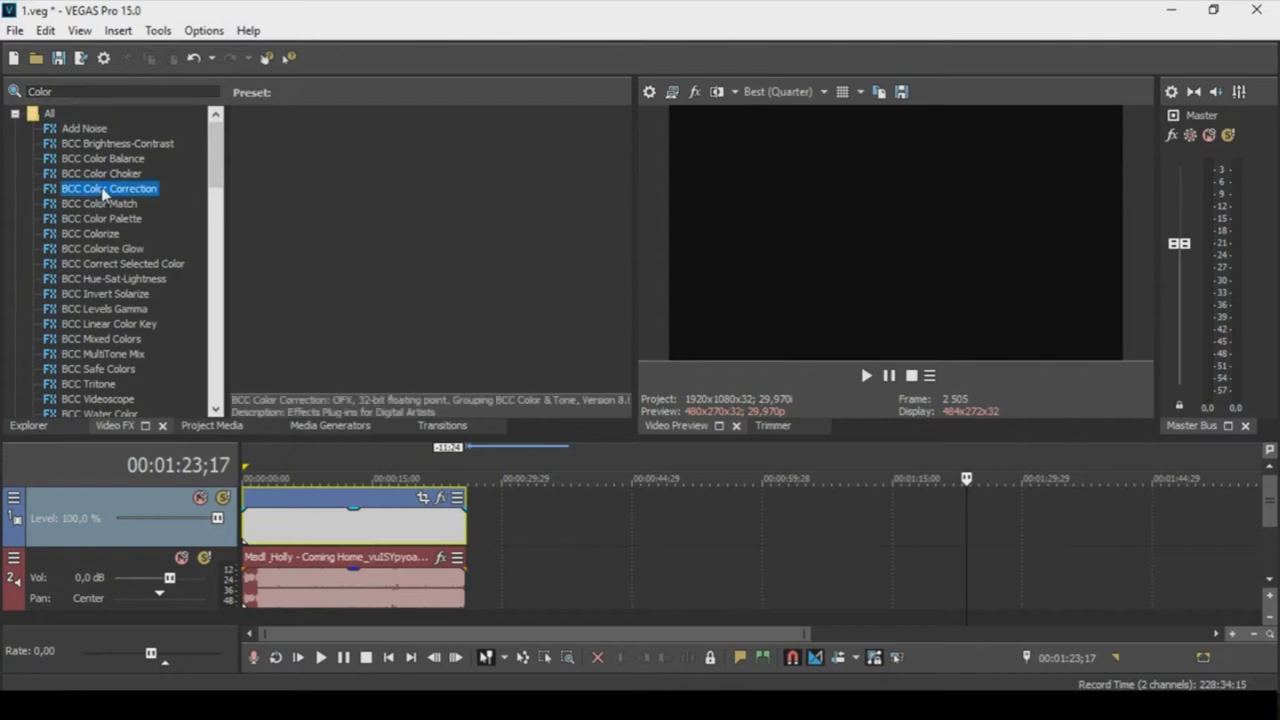
{"action": "left_click_drag", "start_coordinate": [285, 155], "coordinate": [308, 520]}
{"action": "left_click_drag", "start_coordinate": [638, 127], "coordinate": [543, 133]}
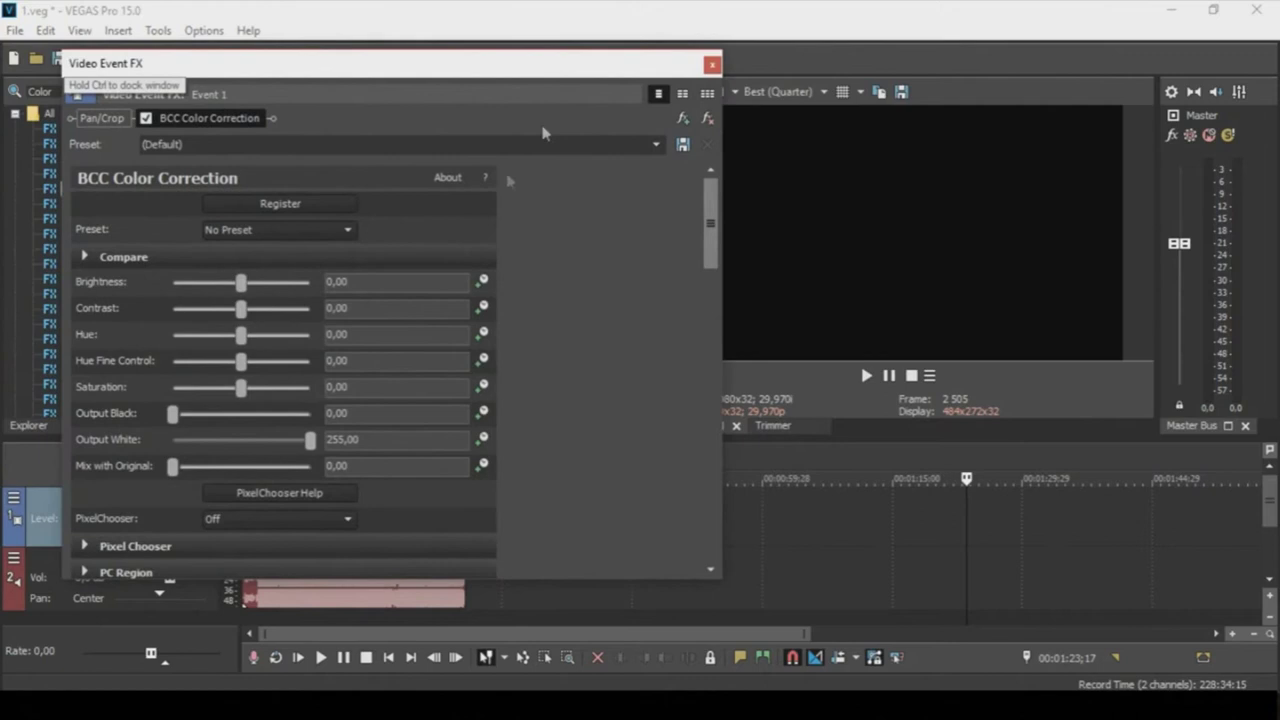
Enable the Beat Reactor in BCC Color Correction and load 1.aif as its external audio file.
{"action": "left_click_drag", "start_coordinate": [709, 240], "coordinate": [709, 471]}
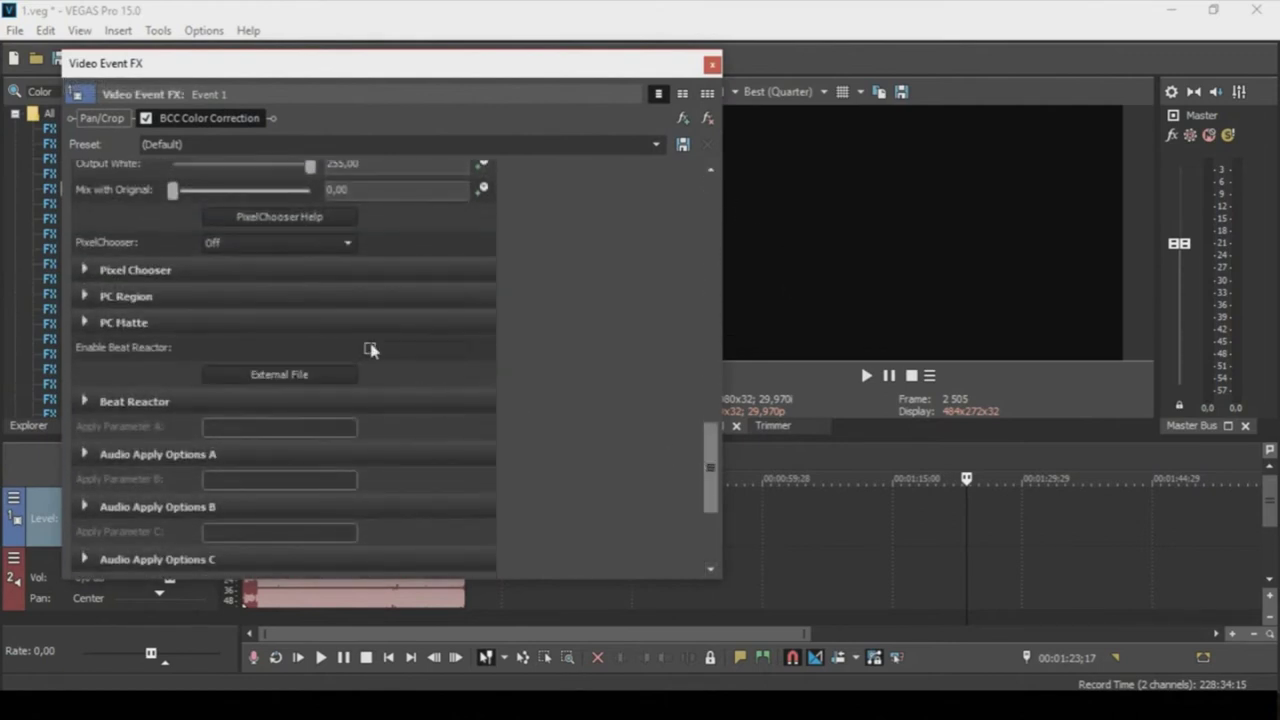
{"action": "left_click", "coordinate": [316, 376]}
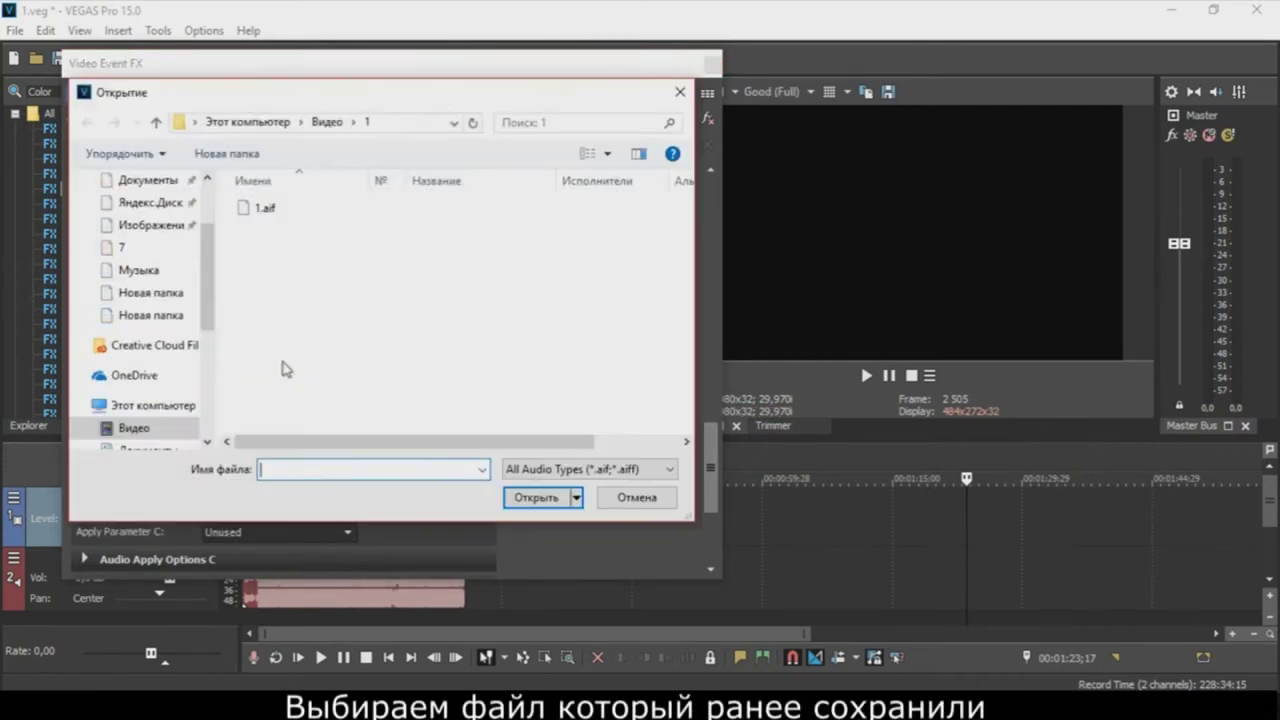
{"action": "left_click", "coordinate": [263, 210]}
{"action": "left_click", "coordinate": [536, 497]}
Set the Freq Resolution in the Audio Spectrum Options to 128 and place the playhead at 00:00:03;20.
{"action": "left_click_drag", "start_coordinate": [707, 442], "coordinate": [707, 490]}
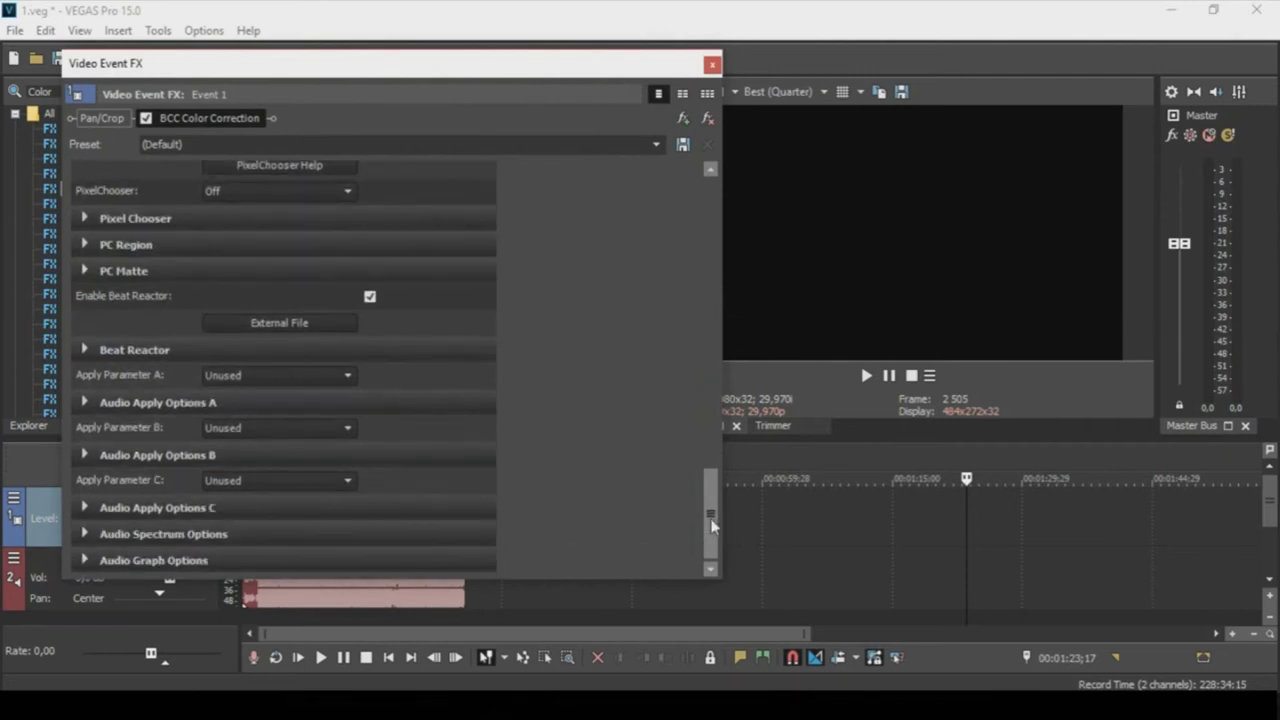
{"action": "left_click", "coordinate": [86, 537]}
{"action": "left_click_drag", "start_coordinate": [712, 388], "coordinate": [710, 465]}
{"action": "left_click", "coordinate": [271, 397]}
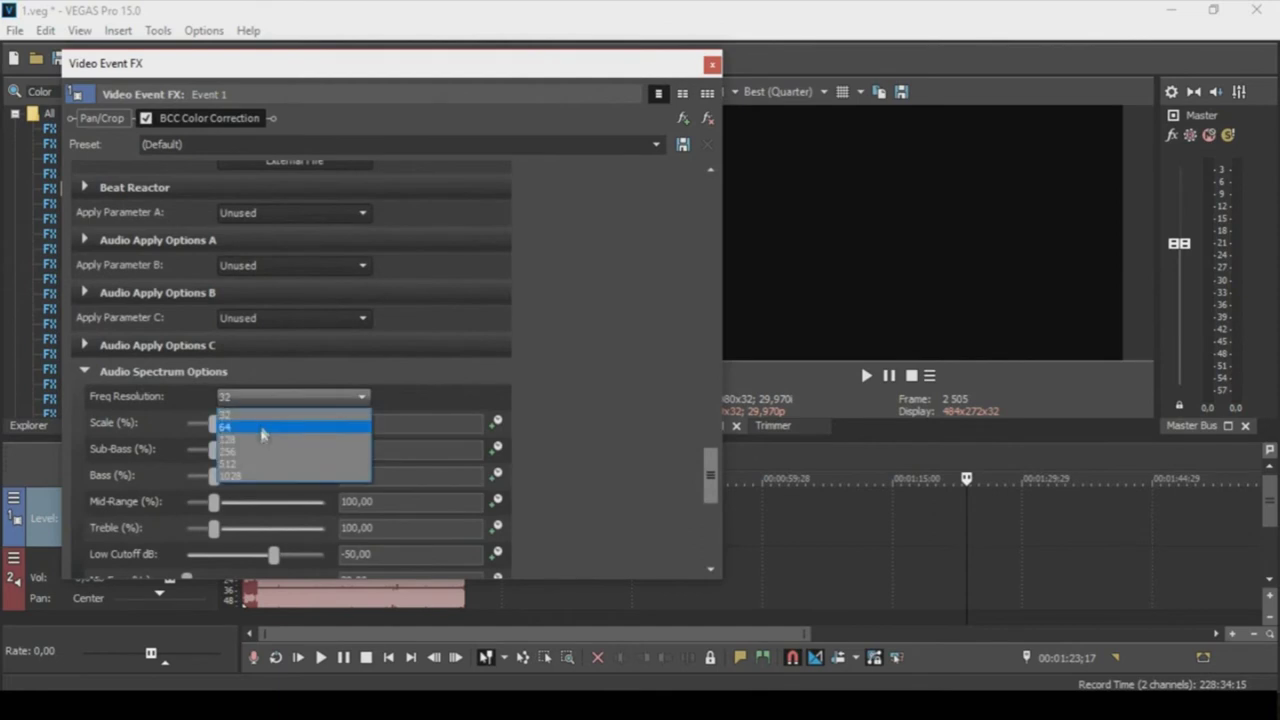
{"action": "left_click", "coordinate": [263, 439]}
{"action": "left_click", "coordinate": [277, 607]}
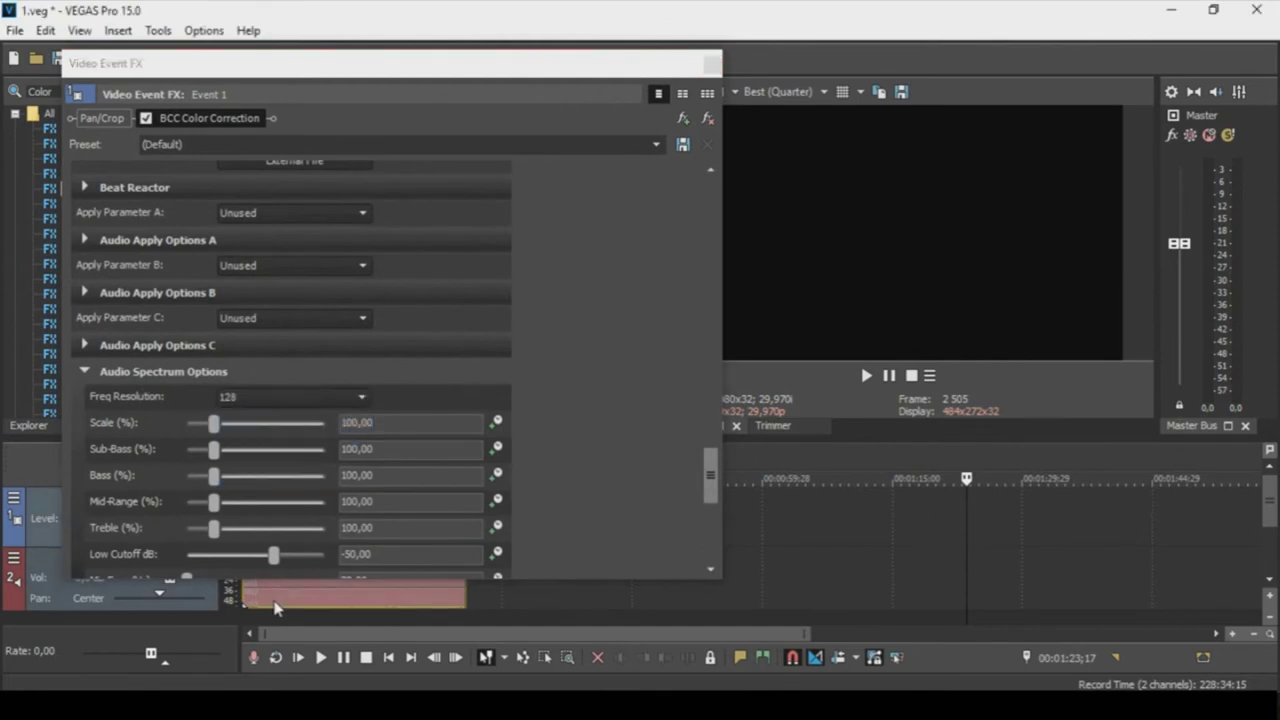
Set the Scale of the audio spectrum to 70 %.
{"action": "left_click", "coordinate": [390, 423]}
{"action": "type", "text": "700"}
{"action": "key", "text": "Return"}
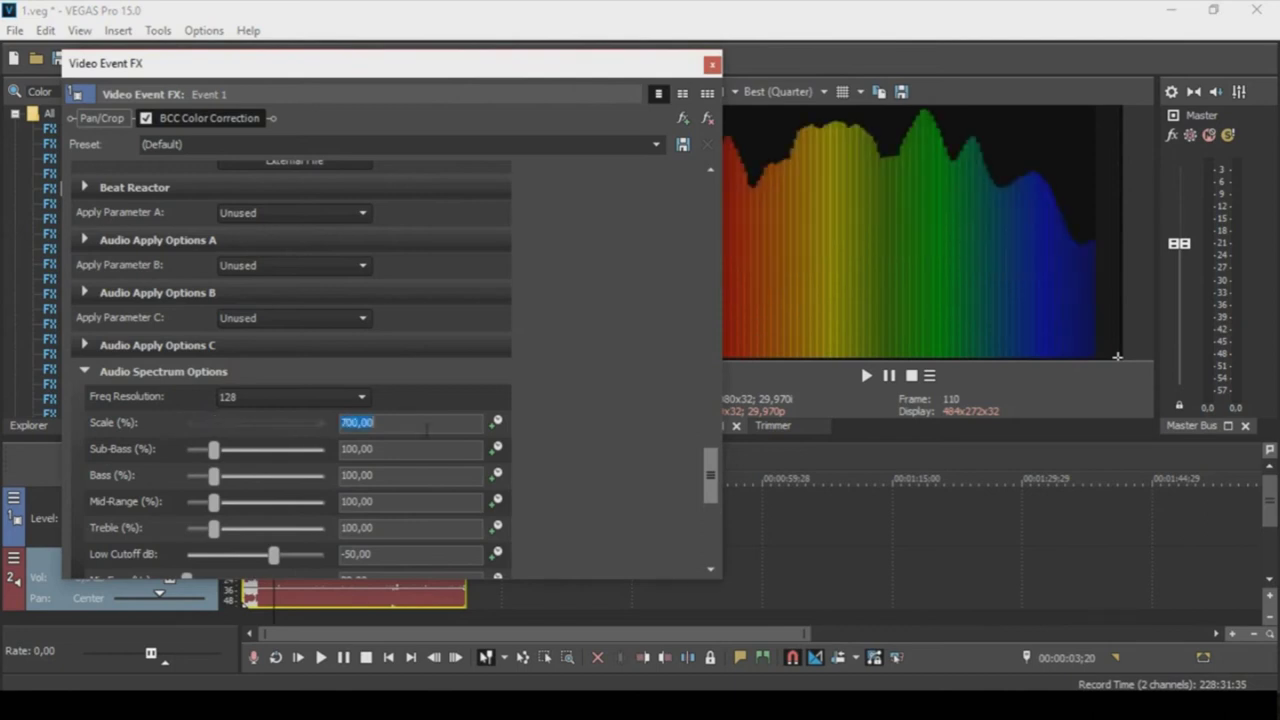
{"action": "type", "text": "70"}
{"action": "key", "text": "Return"}
Set the audio spectrum's Sub-Bass to 130 % and its Bass to 75 %.
{"action": "left_click", "coordinate": [393, 450]}
{"action": "type", "text": "130"}
{"action": "key", "text": "Return"}
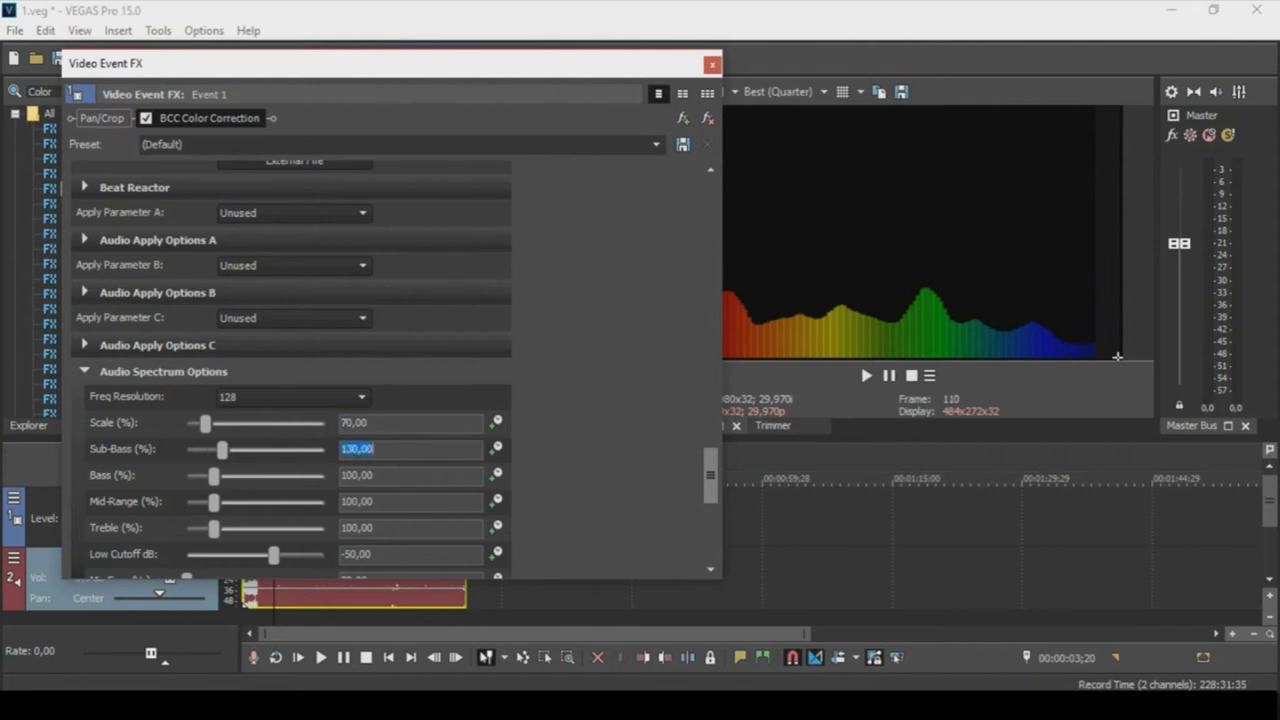
{"action": "left_click", "coordinate": [376, 471]}
{"action": "type", "text": "75"}
{"action": "key", "text": "Return"}
Set the audio spectrum's Treble to 140 %.
{"action": "left_click", "coordinate": [397, 503]}
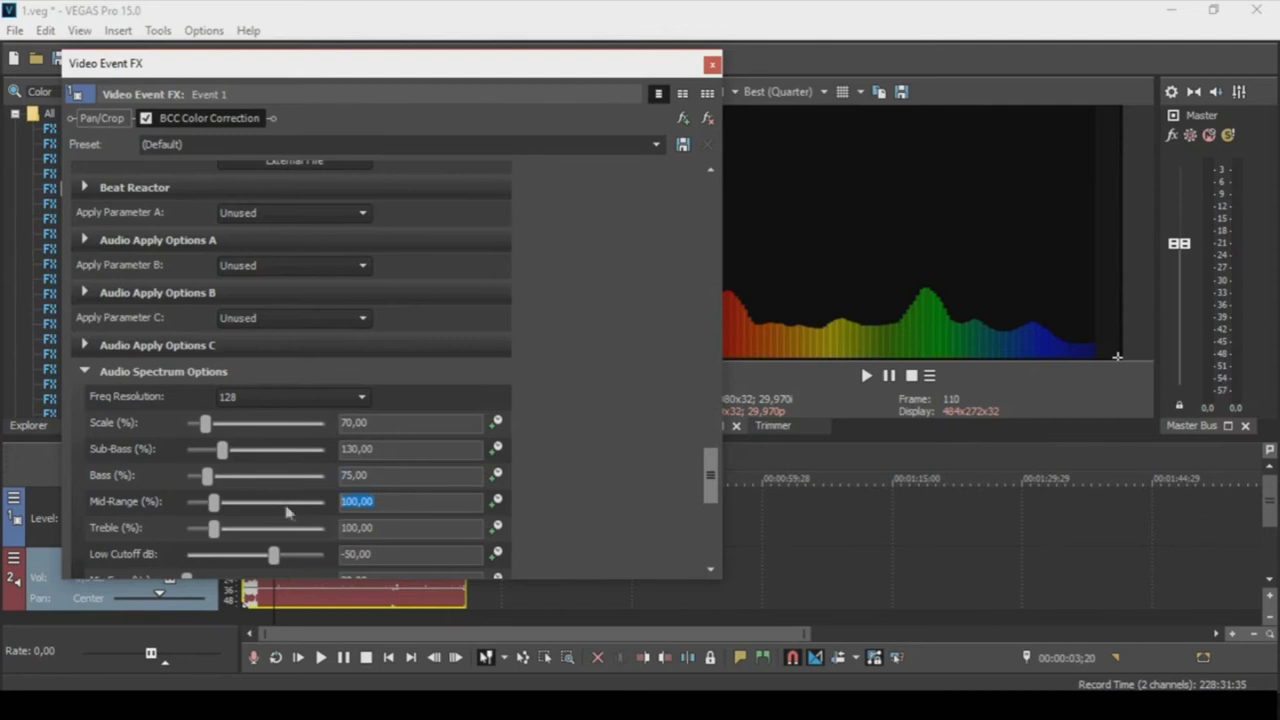
{"action": "left_click", "coordinate": [404, 530]}
{"action": "type", "text": "0"}
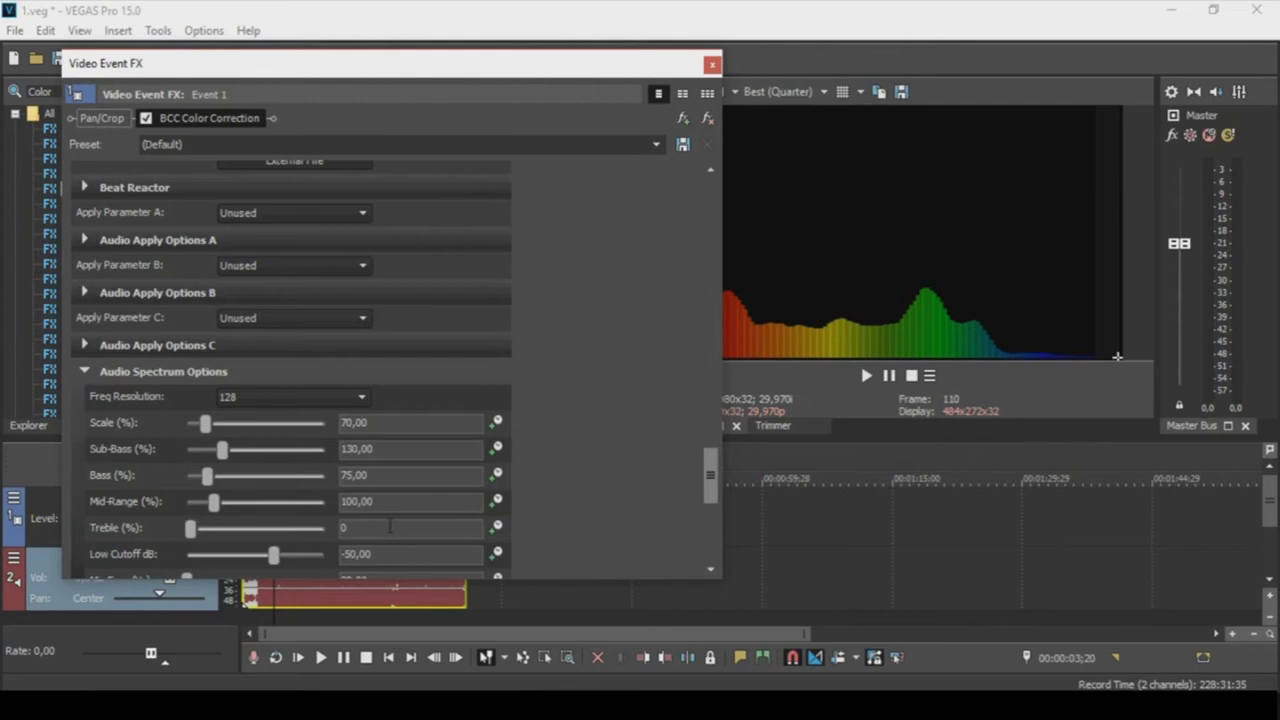
{"action": "type", "text": "140"}
{"action": "key", "text": "Return"}
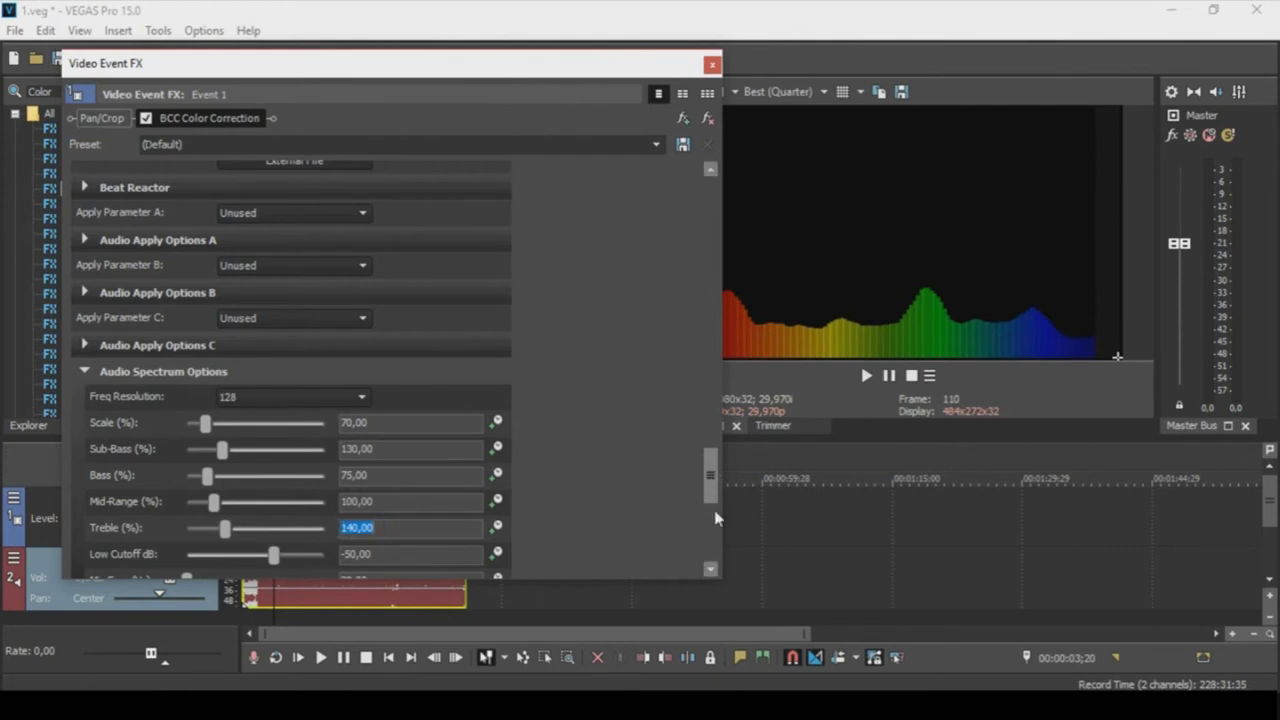
Raise the Graph Opacity in the Audio Graph Options to 100 and close the event's effect settings.
{"action": "scroll", "coordinate": [713, 490], "scroll_direction": "down", "scroll_amount": 1}
{"action": "scroll", "coordinate": [300, 480], "scroll_direction": "down", "scroll_amount": 3}
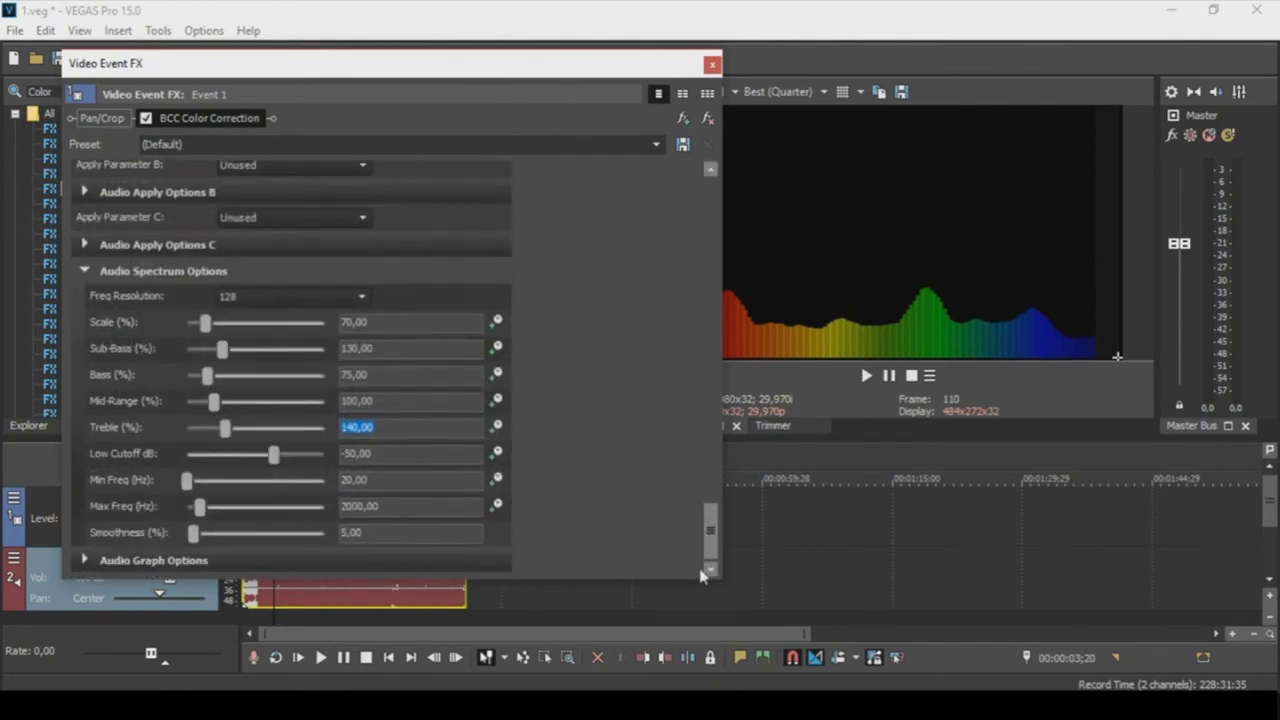
{"action": "left_click", "coordinate": [84, 561]}
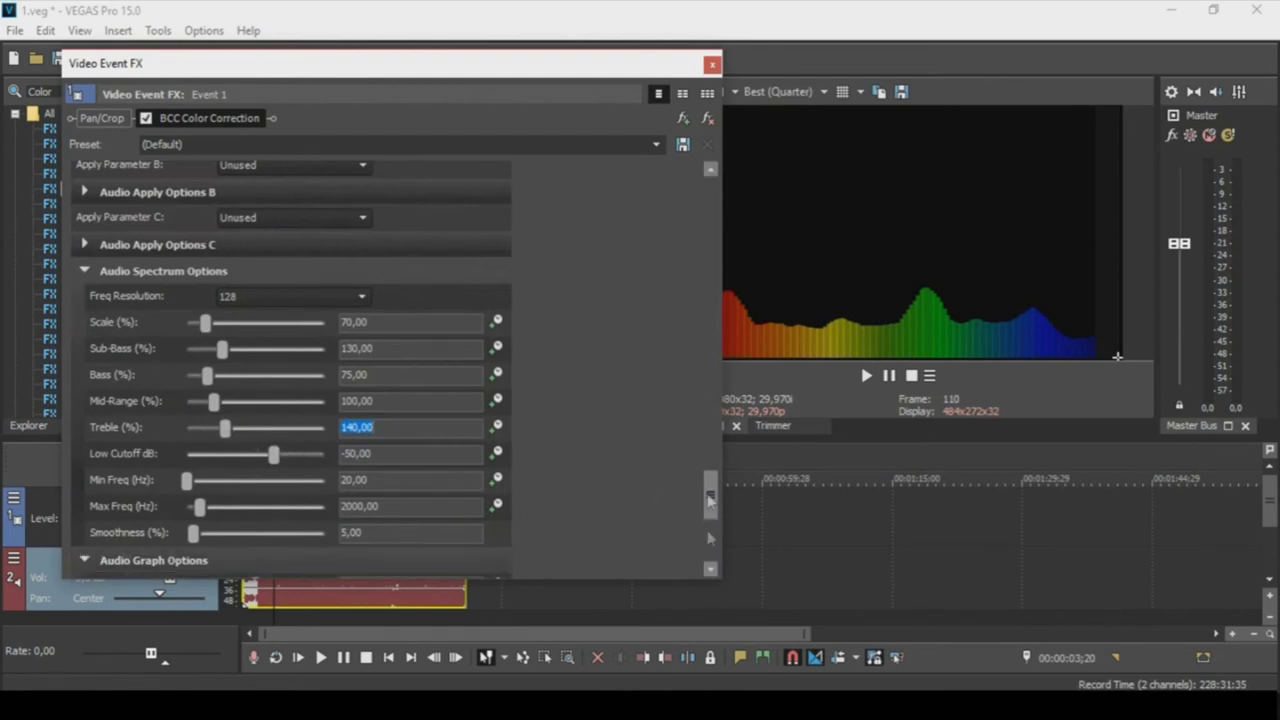
{"action": "left_click_drag", "start_coordinate": [708, 500], "coordinate": [703, 580]}
{"action": "left_click_drag", "start_coordinate": [258, 509], "coordinate": [377, 513]}
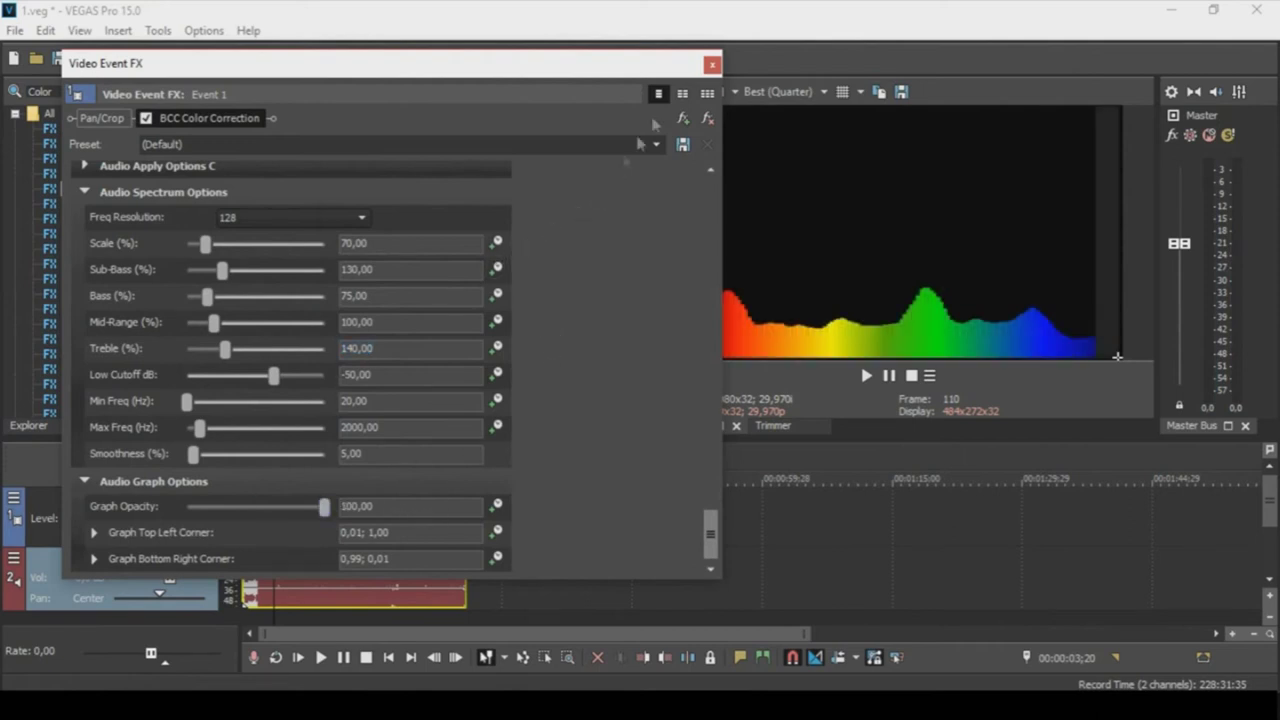
{"action": "left_click", "coordinate": [714, 65]}
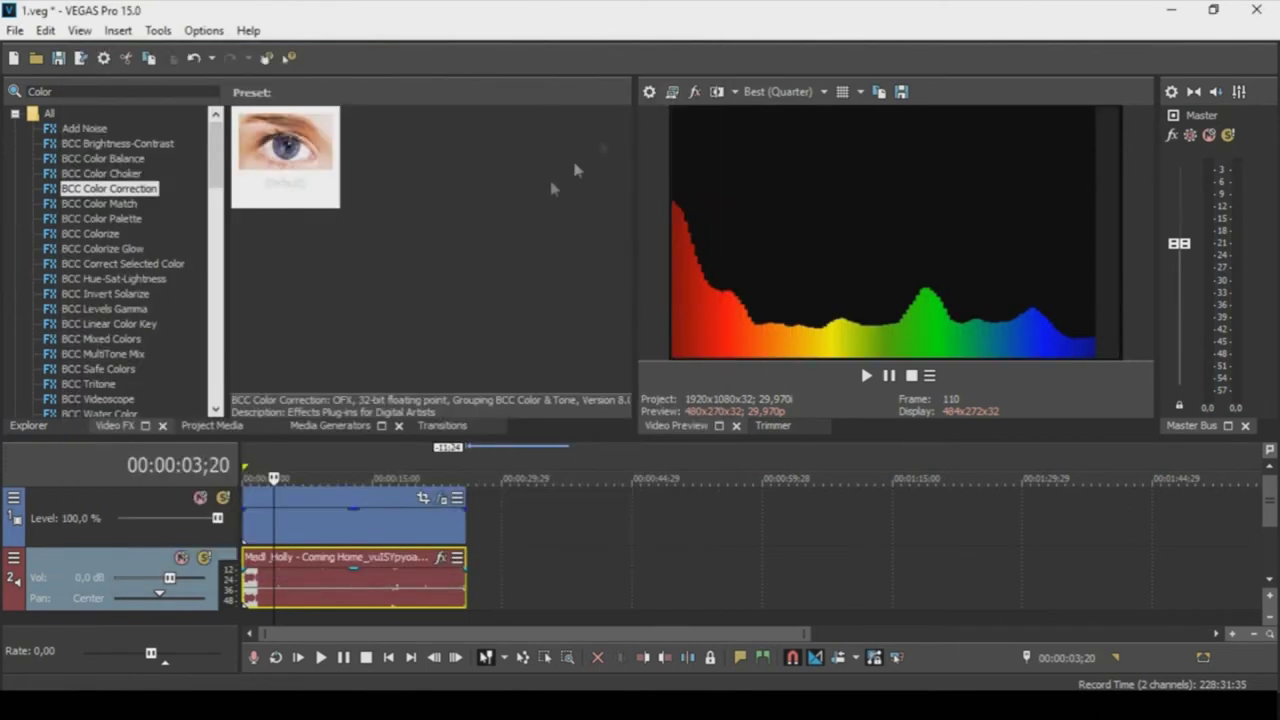
Place the playhead at 00:00:11;20 and apply the default Chroma Keyer effect to the video event.
{"action": "left_click", "coordinate": [343, 480]}
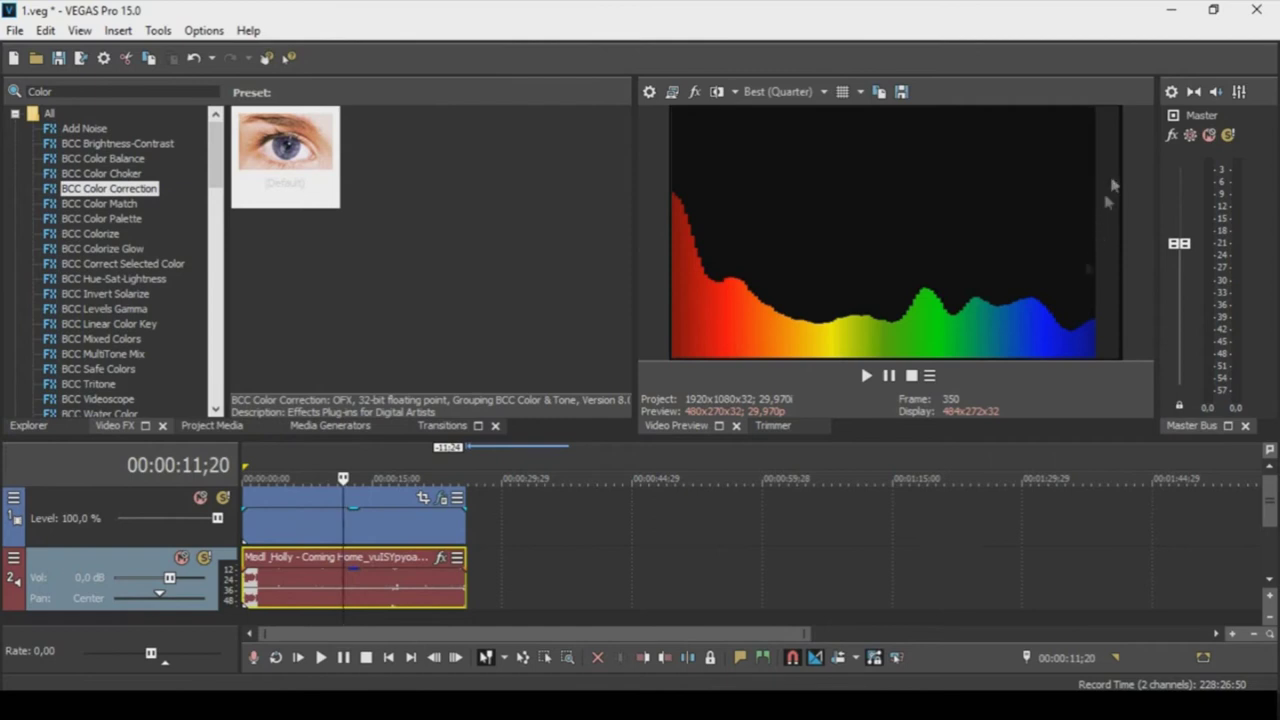
{"action": "left_click_drag", "start_coordinate": [70, 91], "coordinate": [3, 96]}
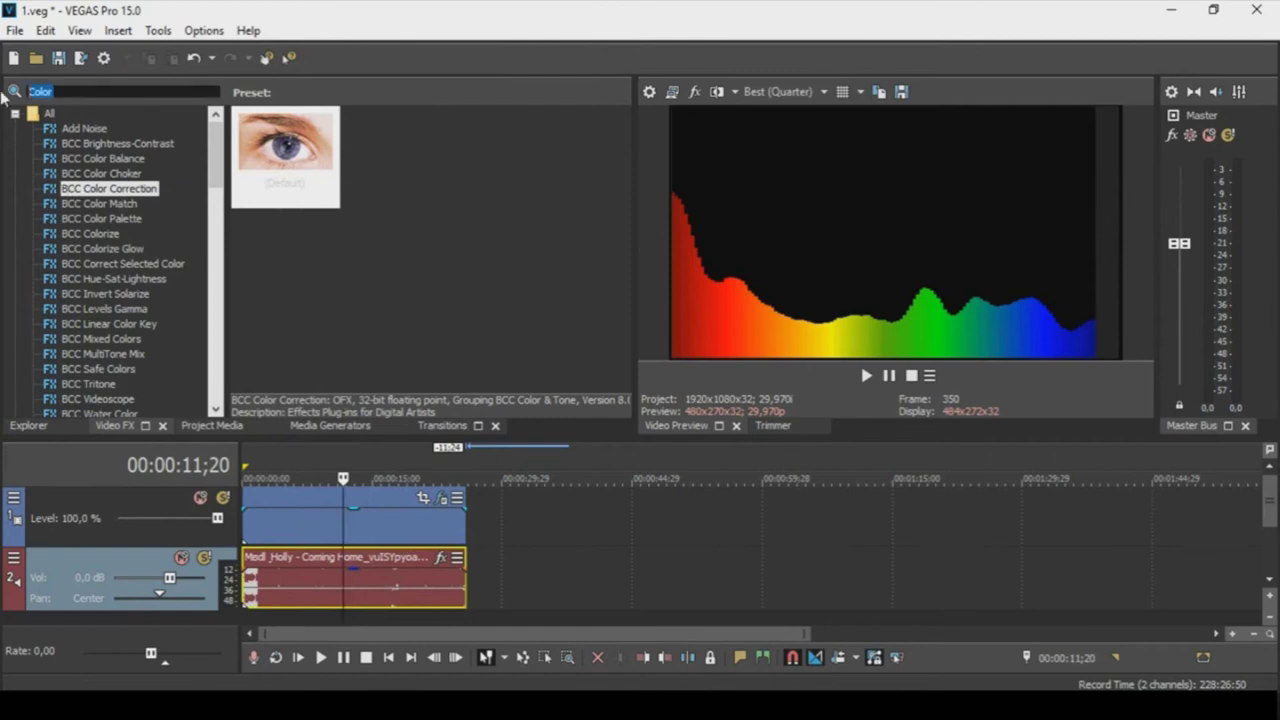
{"action": "type", "text": "Chrom"}
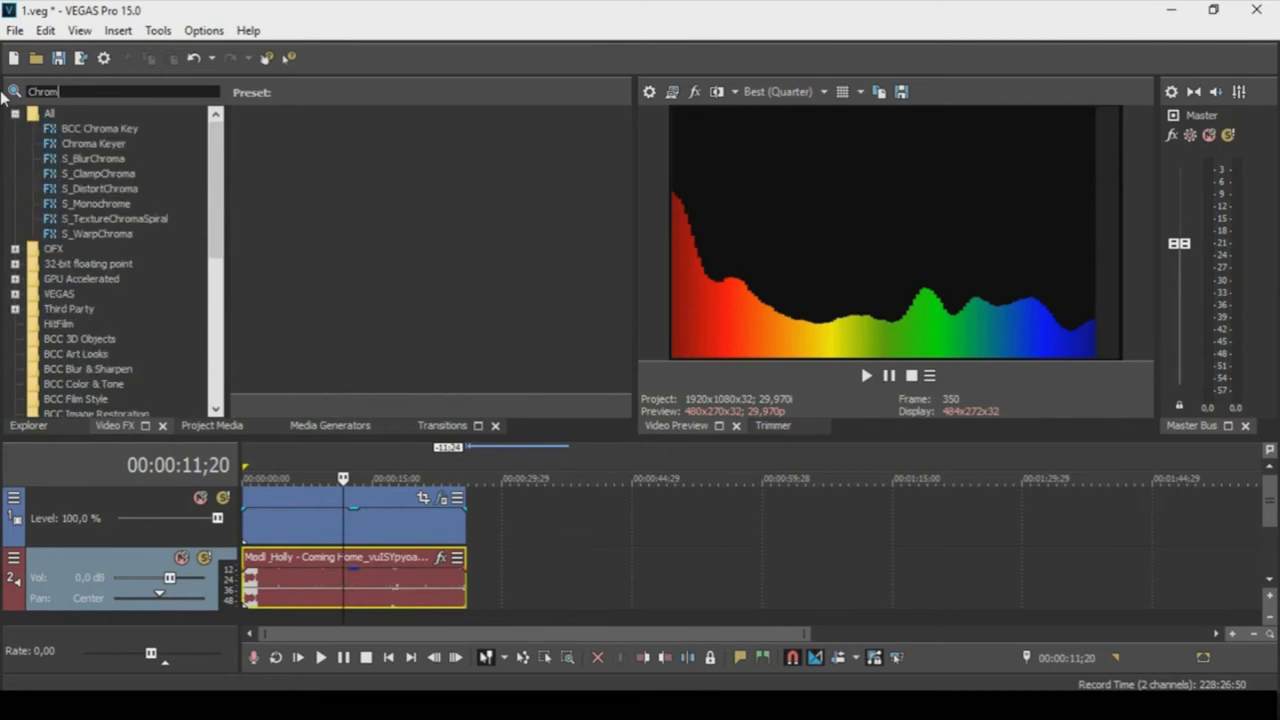
{"action": "left_click", "coordinate": [84, 147]}
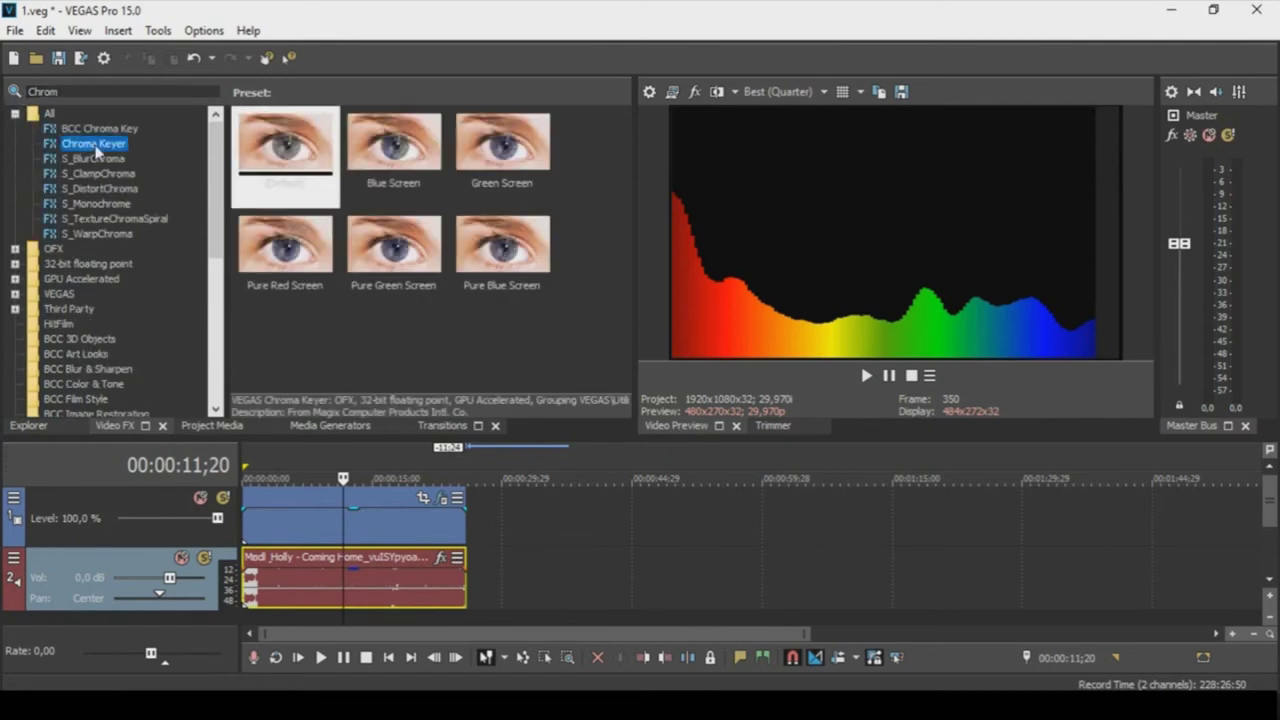
{"action": "left_click_drag", "start_coordinate": [285, 150], "coordinate": [283, 518]}
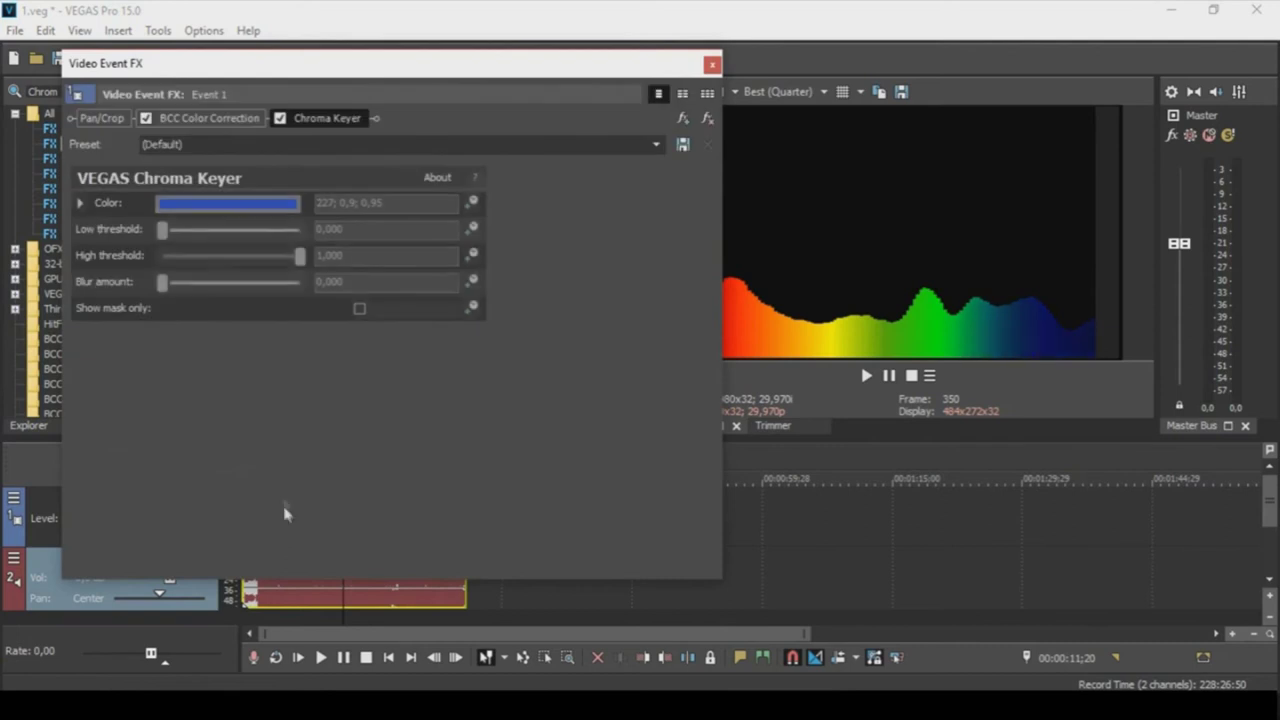
Sample the dark preview background as the Chroma Keyer color (0; 0,0; 0,1) and close the effect settings.
{"action": "left_click", "coordinate": [258, 205]}
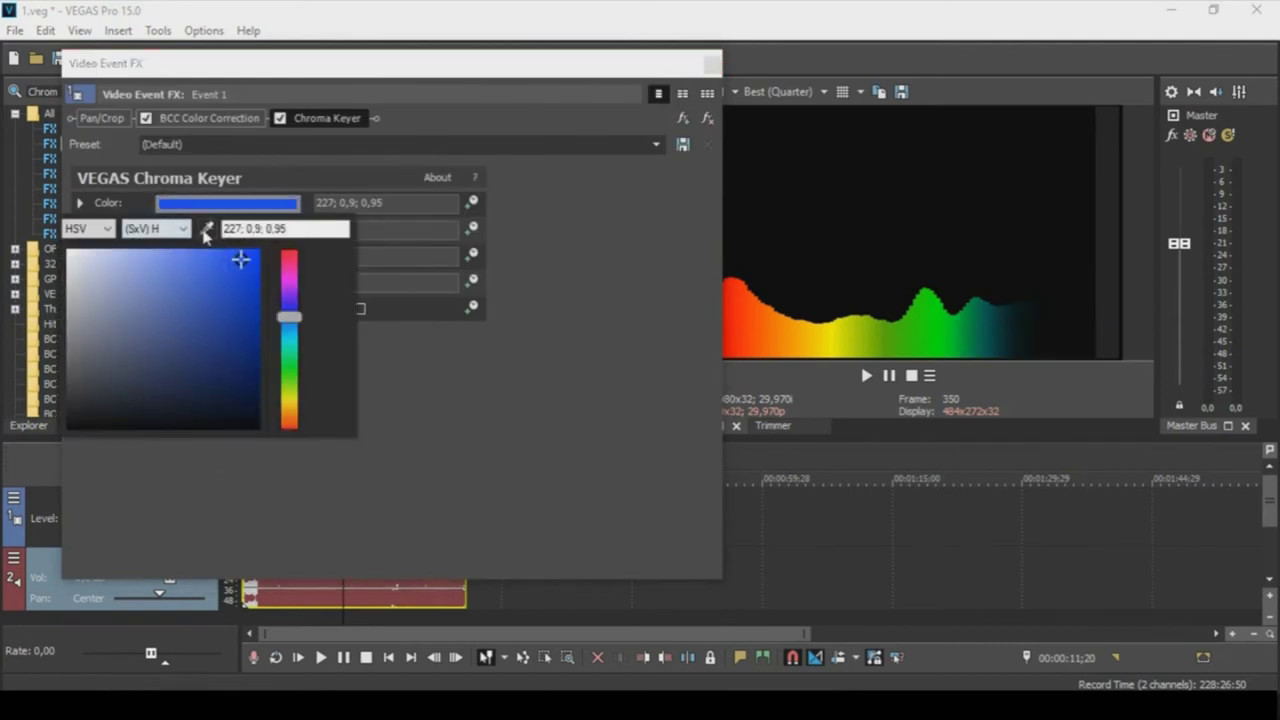
{"action": "left_click", "coordinate": [1045, 190]}
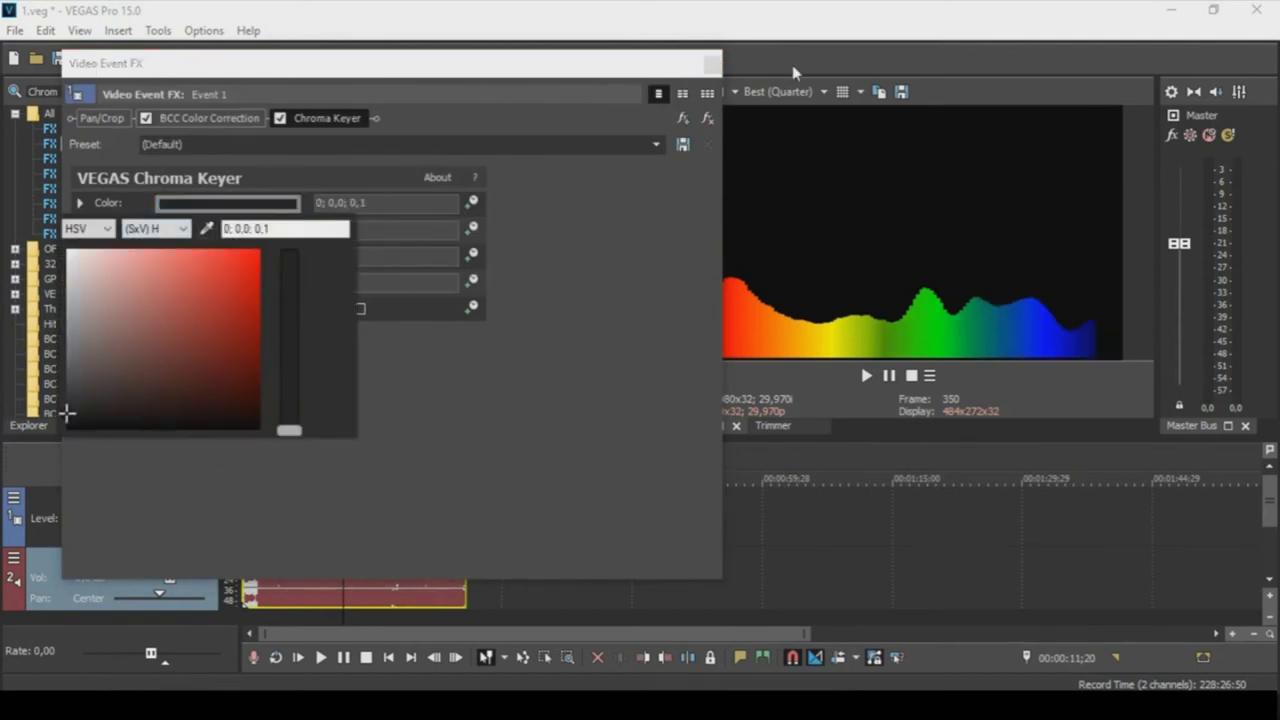
{"action": "left_click", "coordinate": [711, 63]}
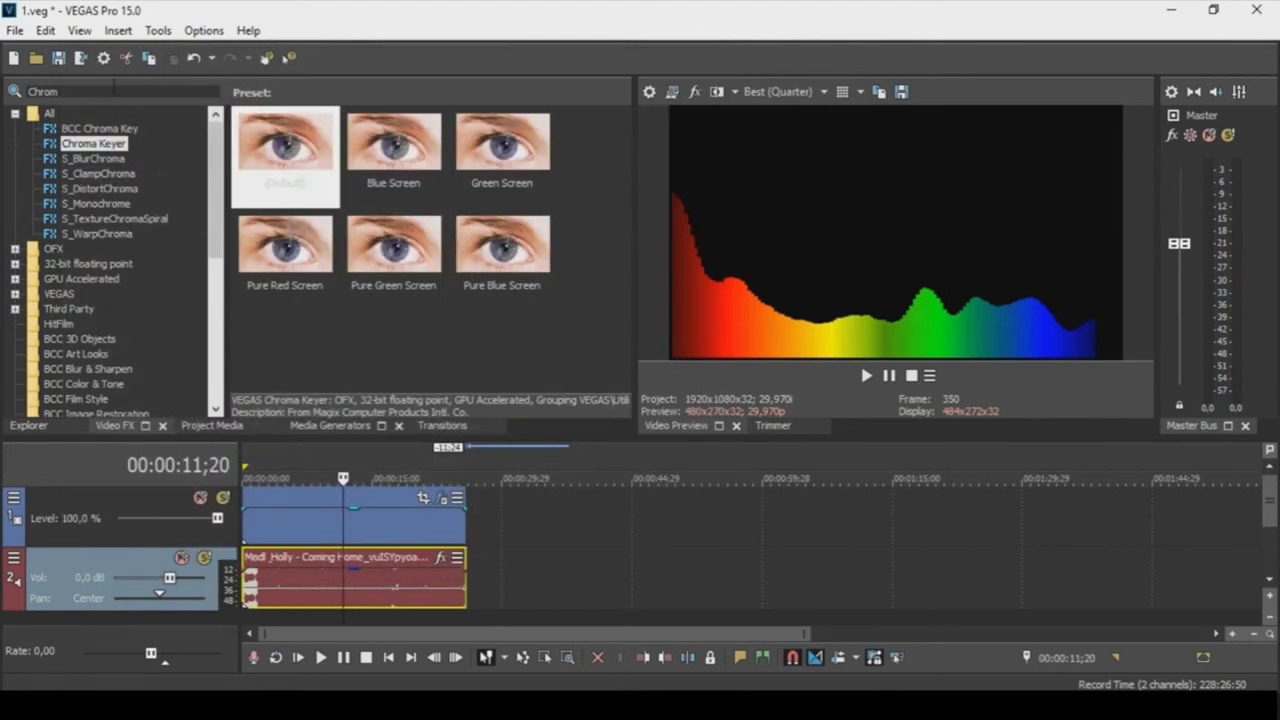
Find the Glow effect and apply it to the video event with the spectrum.
{"action": "double_click", "coordinate": [112, 88]}
{"action": "type", "text": "Glow"}
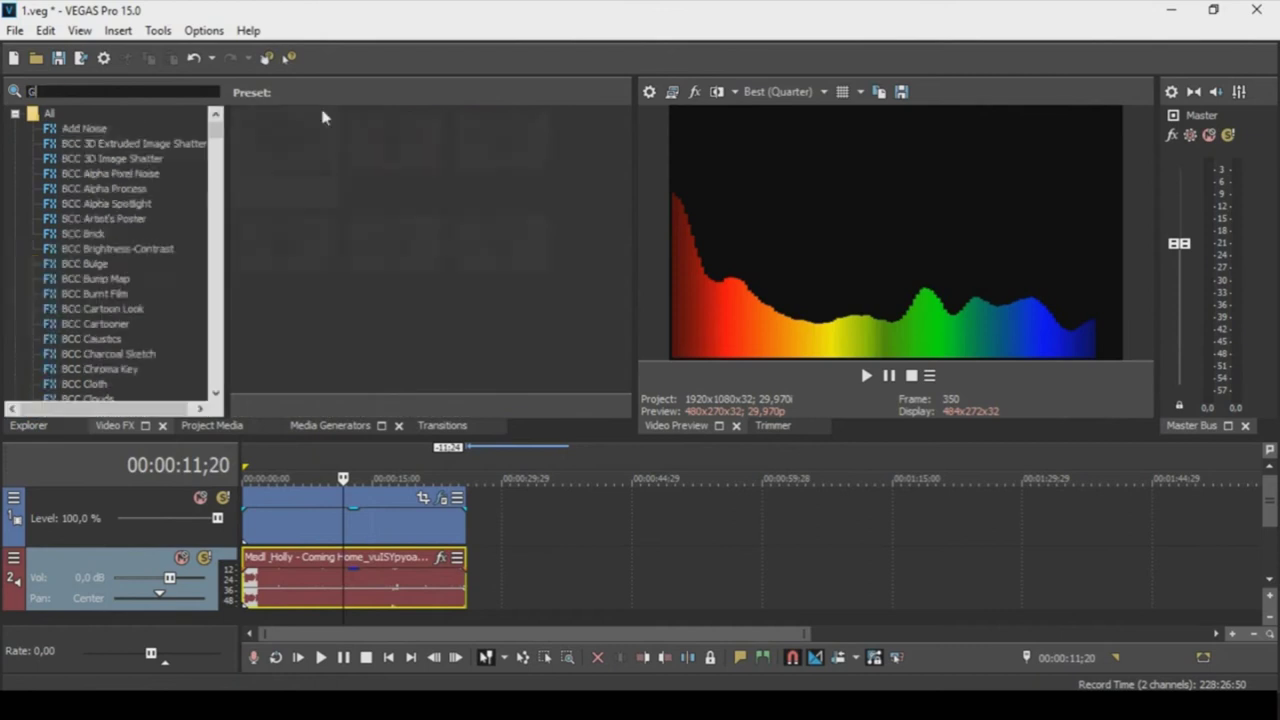
{"action": "left_click_drag", "start_coordinate": [65, 266], "coordinate": [312, 526]}
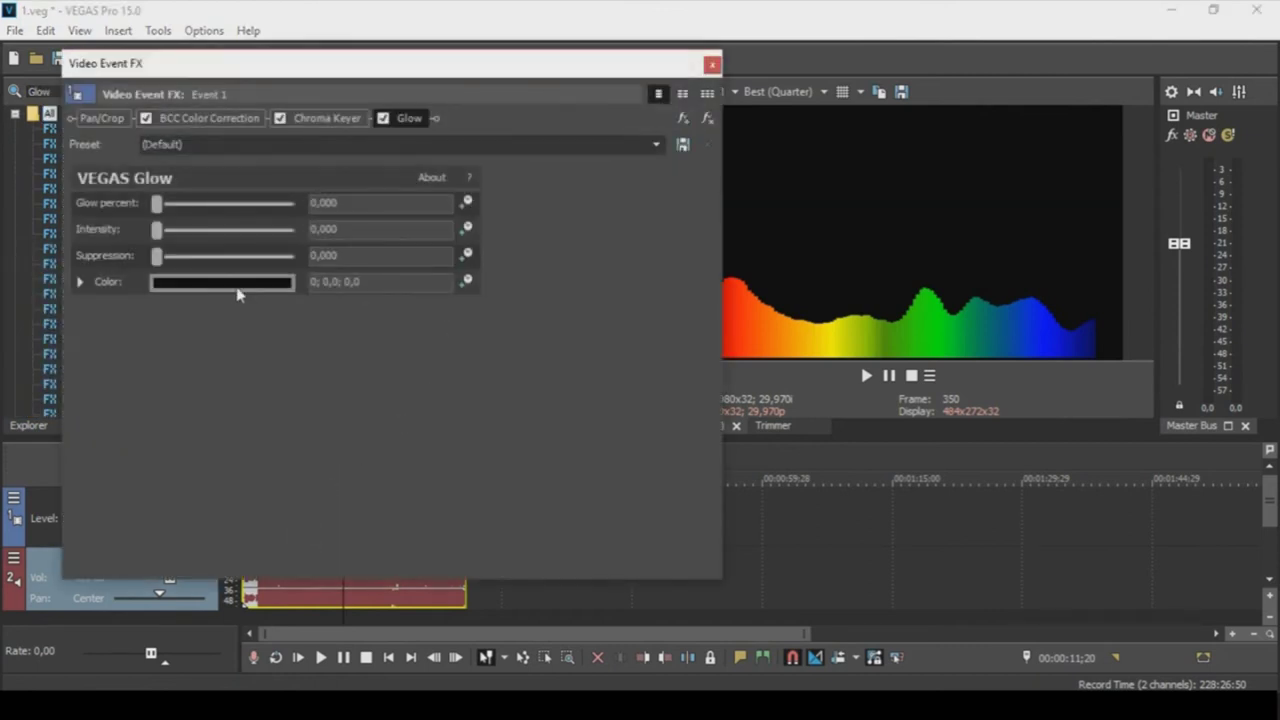
Set the Glow color to a bright turquoise green with HSV values 157; 1,0; 1,0.
{"action": "left_click", "coordinate": [238, 293]}
{"action": "left_click", "coordinate": [63, 503]}
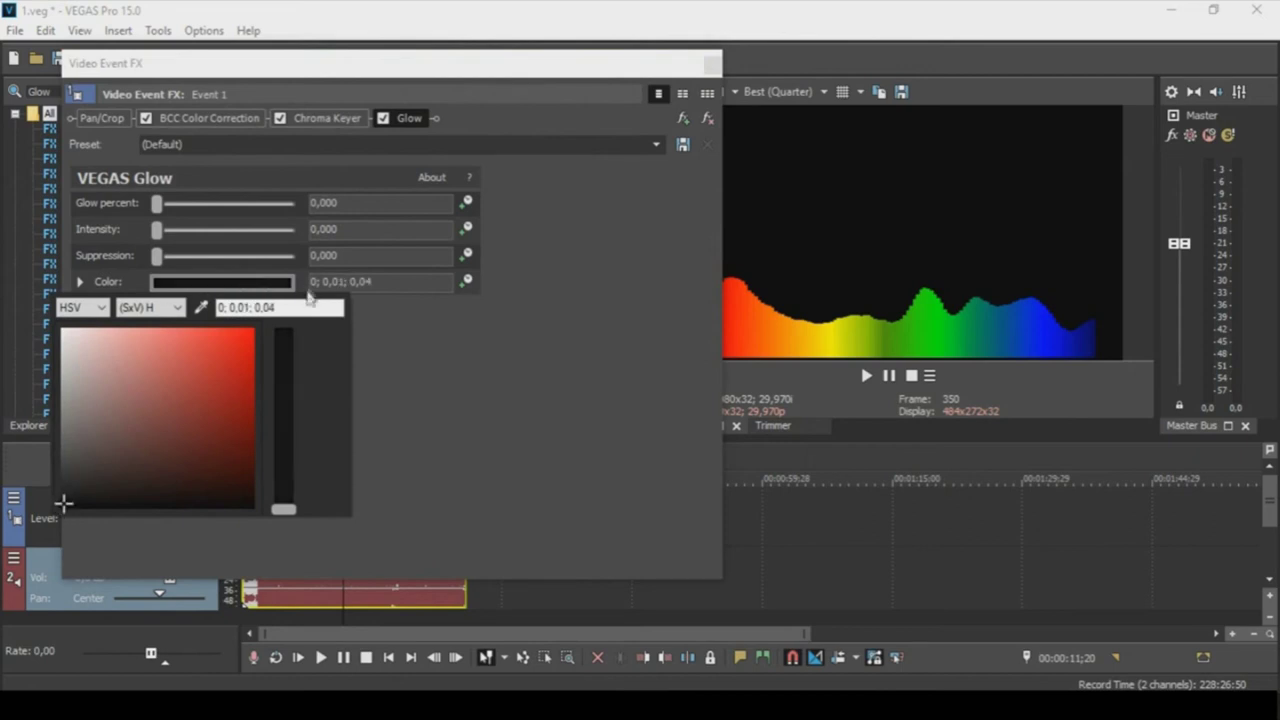
{"action": "left_click_drag", "start_coordinate": [237, 350], "coordinate": [253, 330]}
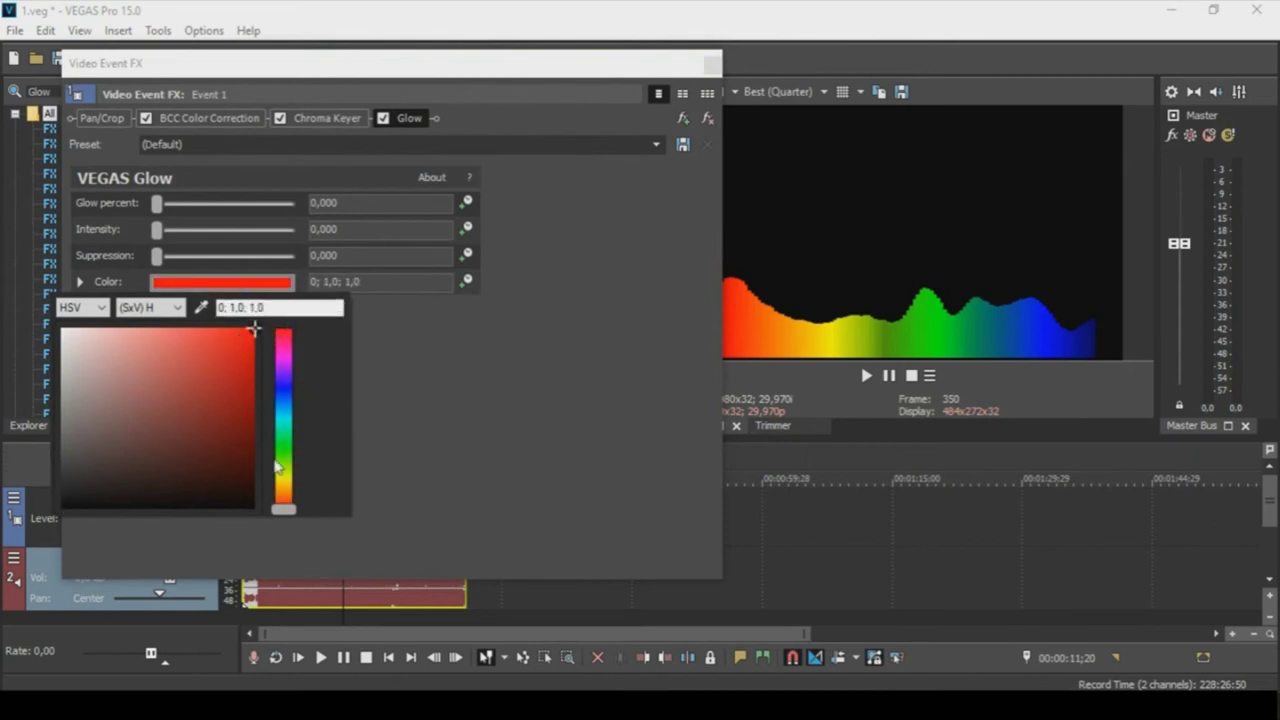
{"action": "left_click_drag", "start_coordinate": [288, 510], "coordinate": [284, 428]}
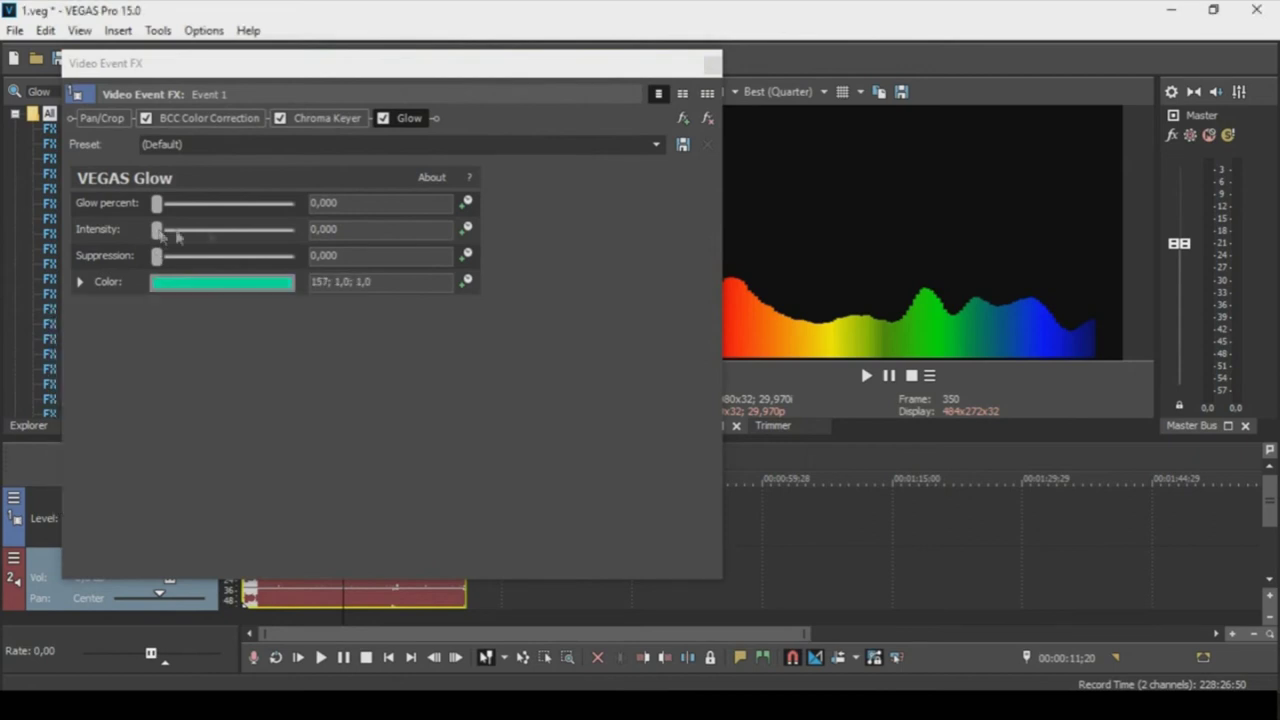
Raise the Glow intensity to 20,000, set its color to white (0; 0,0; 1,0) and close the effect settings.
{"action": "left_click_drag", "start_coordinate": [157, 232], "coordinate": [296, 231]}
{"action": "left_click", "coordinate": [222, 281]}
{"action": "left_click_drag", "start_coordinate": [296, 462], "coordinate": [285, 418]}
{"action": "left_click_drag", "start_coordinate": [255, 333], "coordinate": [5, 322]}
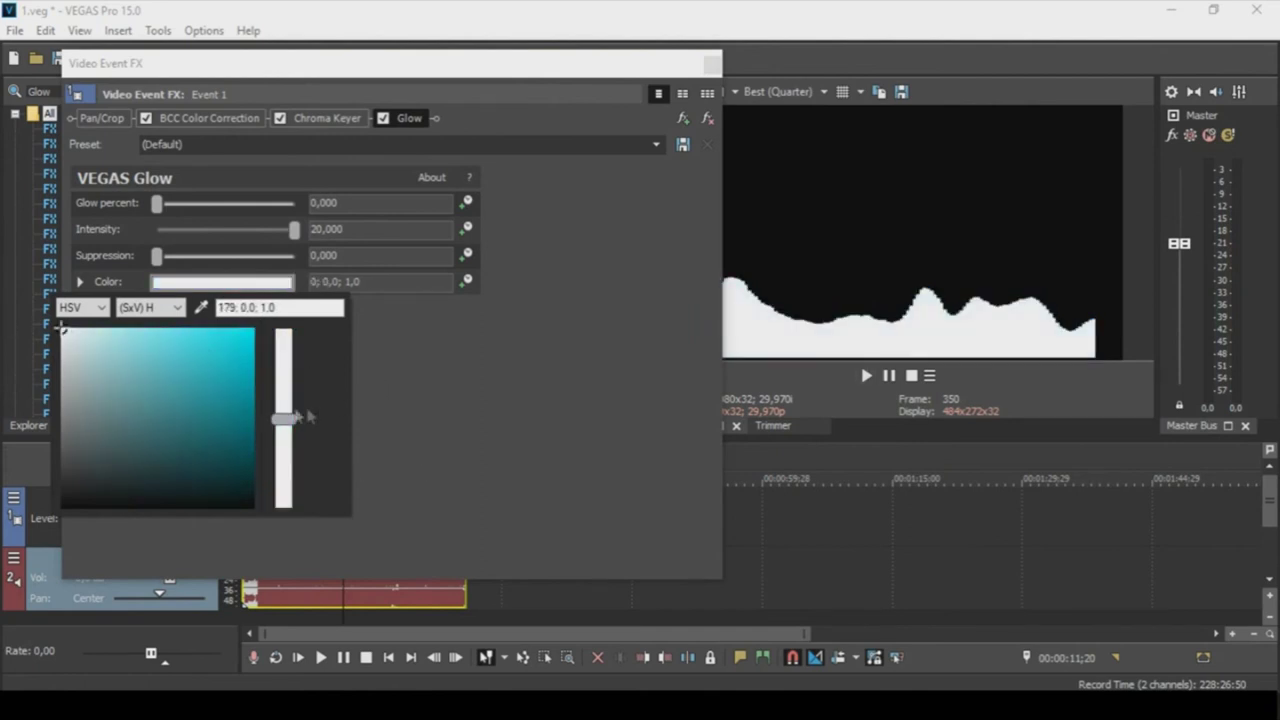
{"action": "left_click_drag", "start_coordinate": [285, 420], "coordinate": [296, 331]}
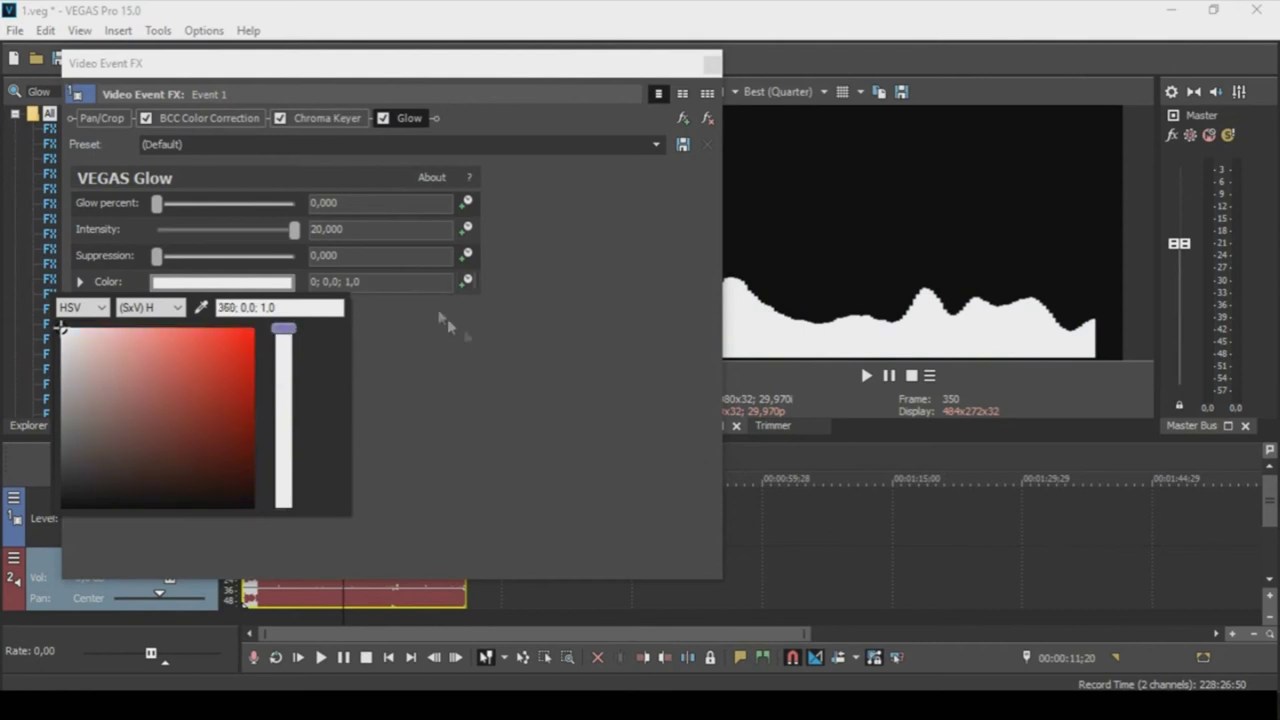
{"action": "left_click", "coordinate": [506, 354]}
{"action": "mouse_move", "coordinate": [155, 204]}
{"action": "left_mouse_down"}
{"action": "mouse_move", "coordinate": [294, 204]}
{"action": "mouse_move", "coordinate": [183, 220]}
{"action": "mouse_move", "coordinate": [156, 205]}
{"action": "left_mouse_up"}
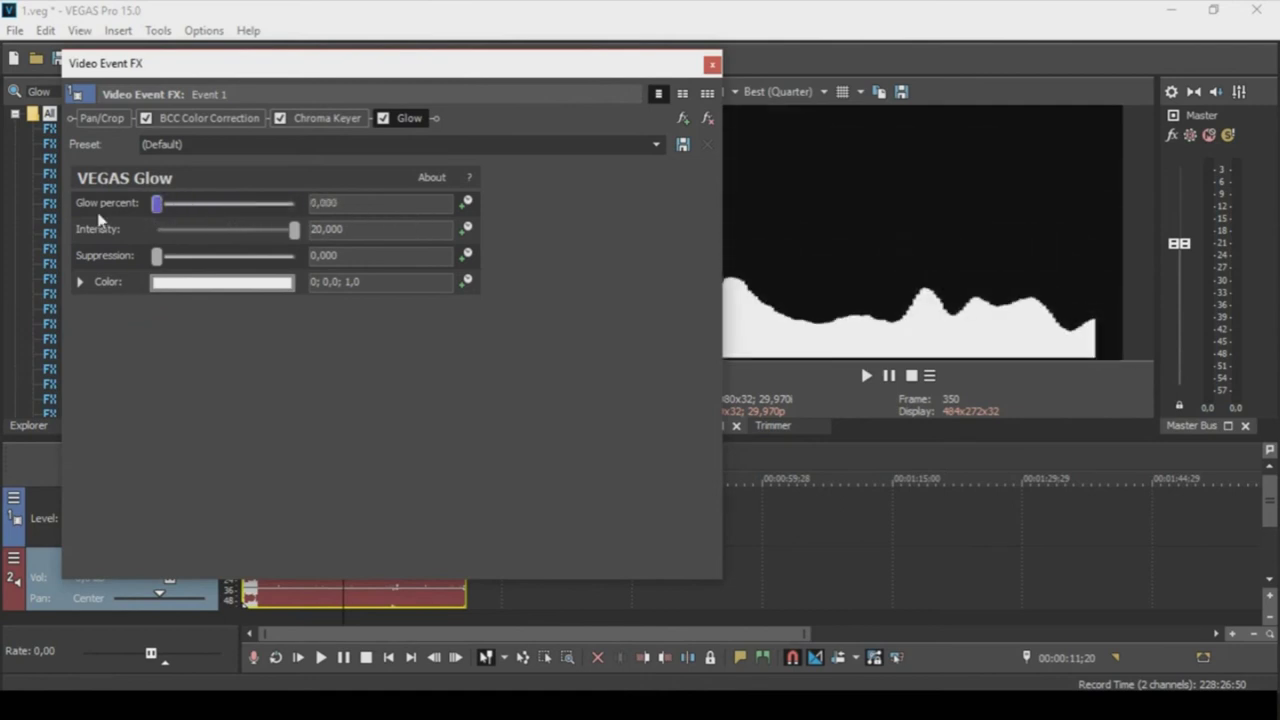
{"action": "left_click", "coordinate": [713, 66]}
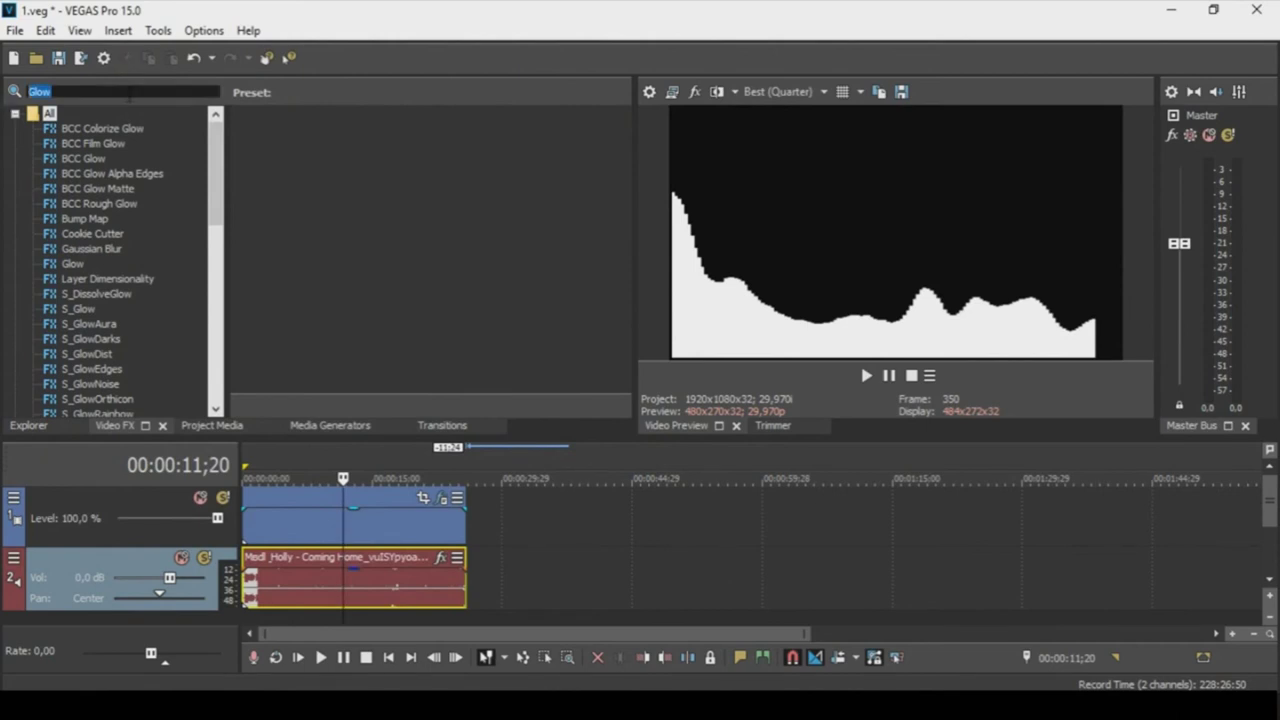
Find the S_WarpPolar effect and apply its default preset to the spectrum video event.
{"action": "type", "text": "W"}
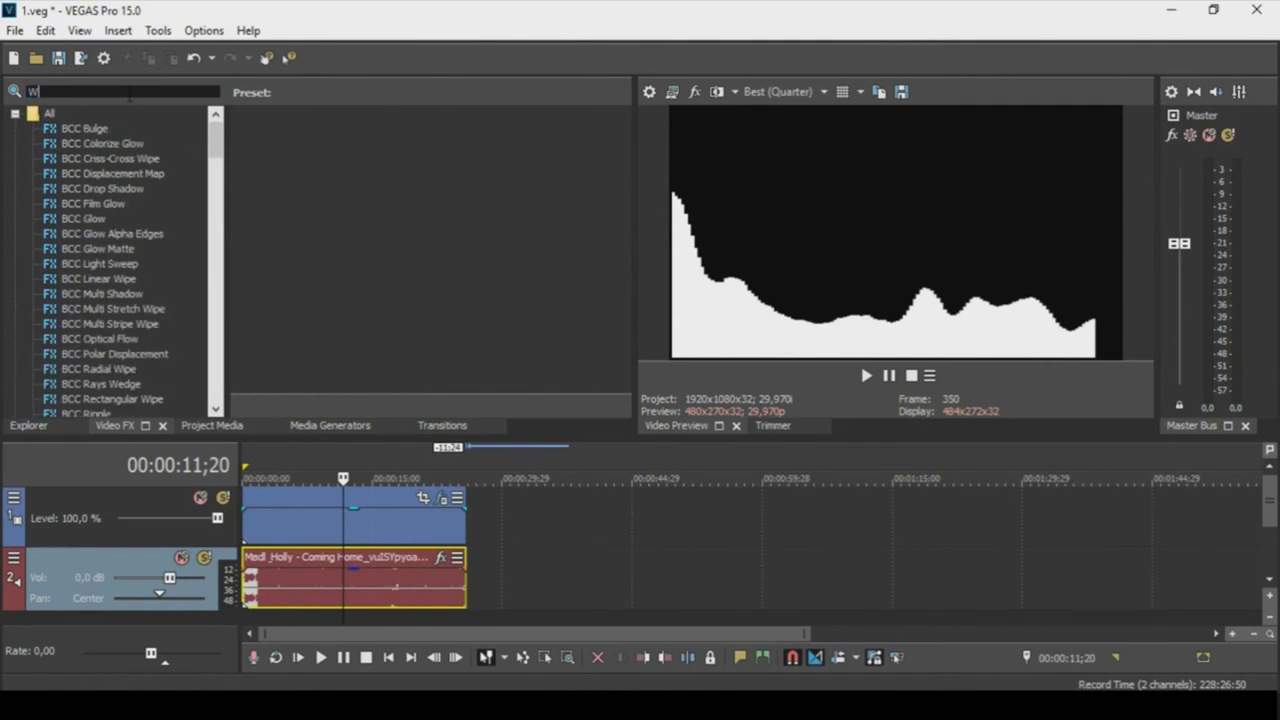
{"action": "type", "text": "arpPo"}
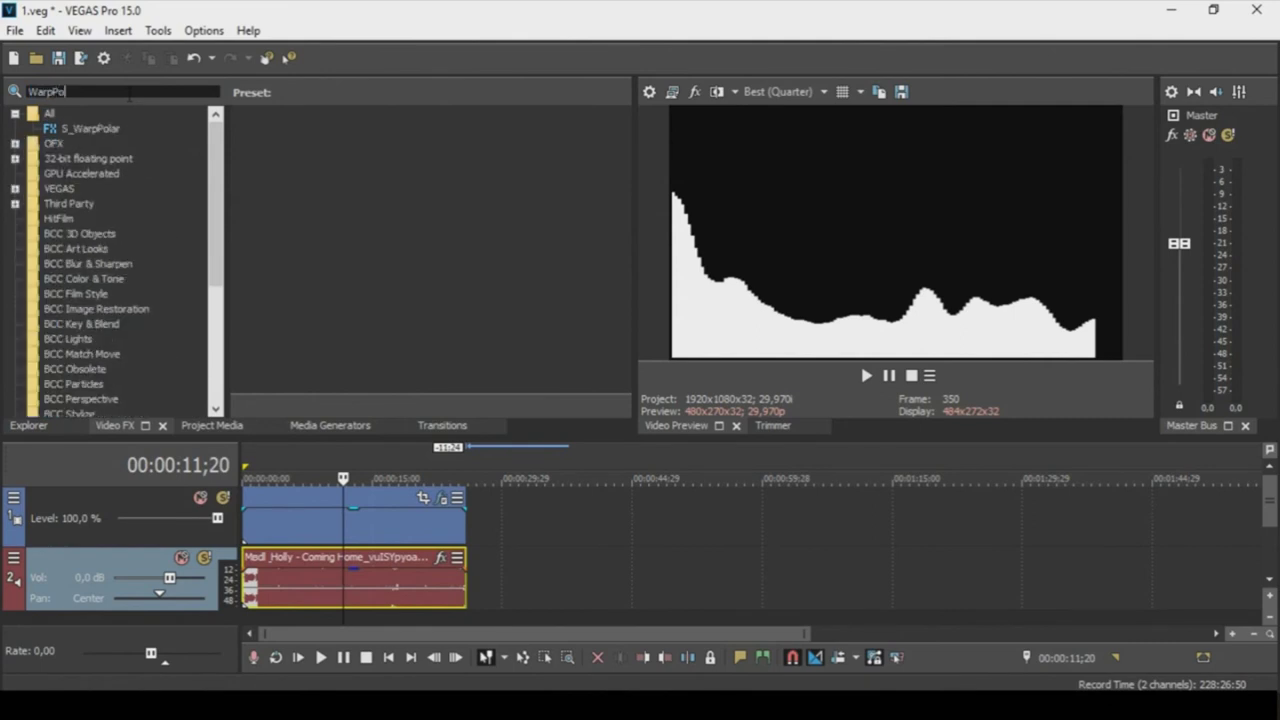
{"action": "type", "text": "la"}
{"action": "left_click", "coordinate": [105, 129]}
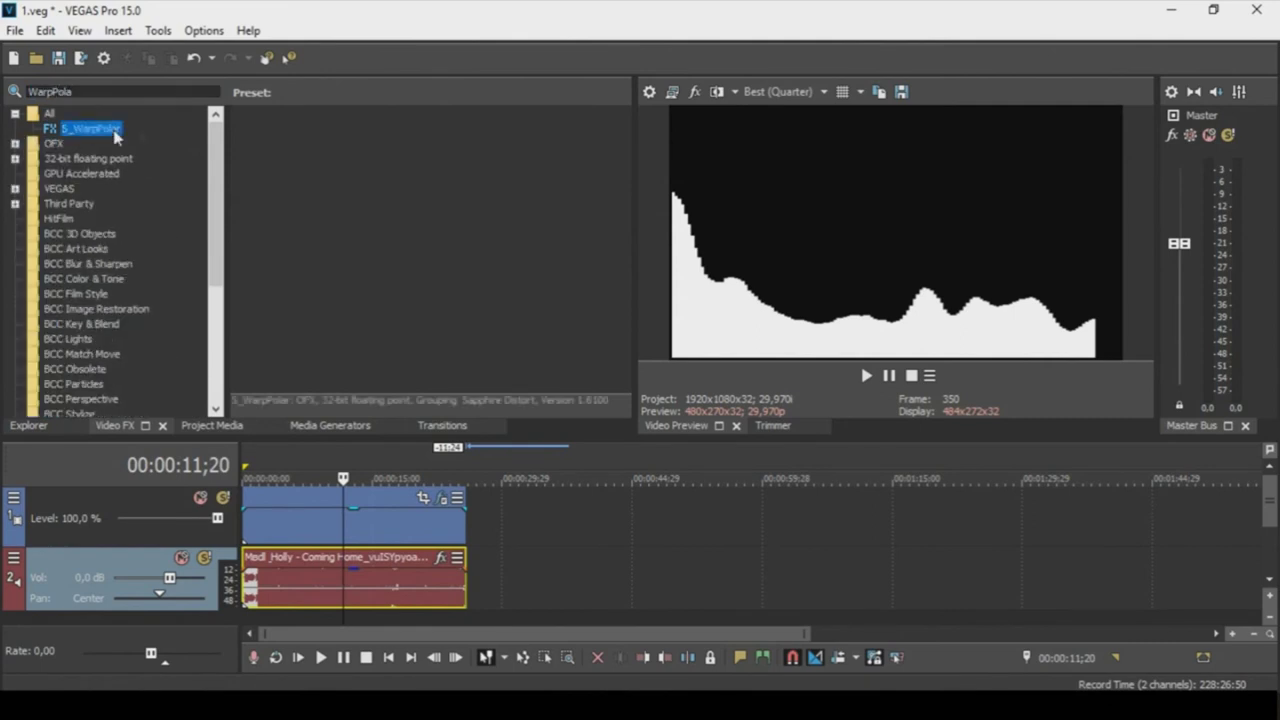
{"action": "left_click_drag", "start_coordinate": [288, 141], "coordinate": [303, 542]}
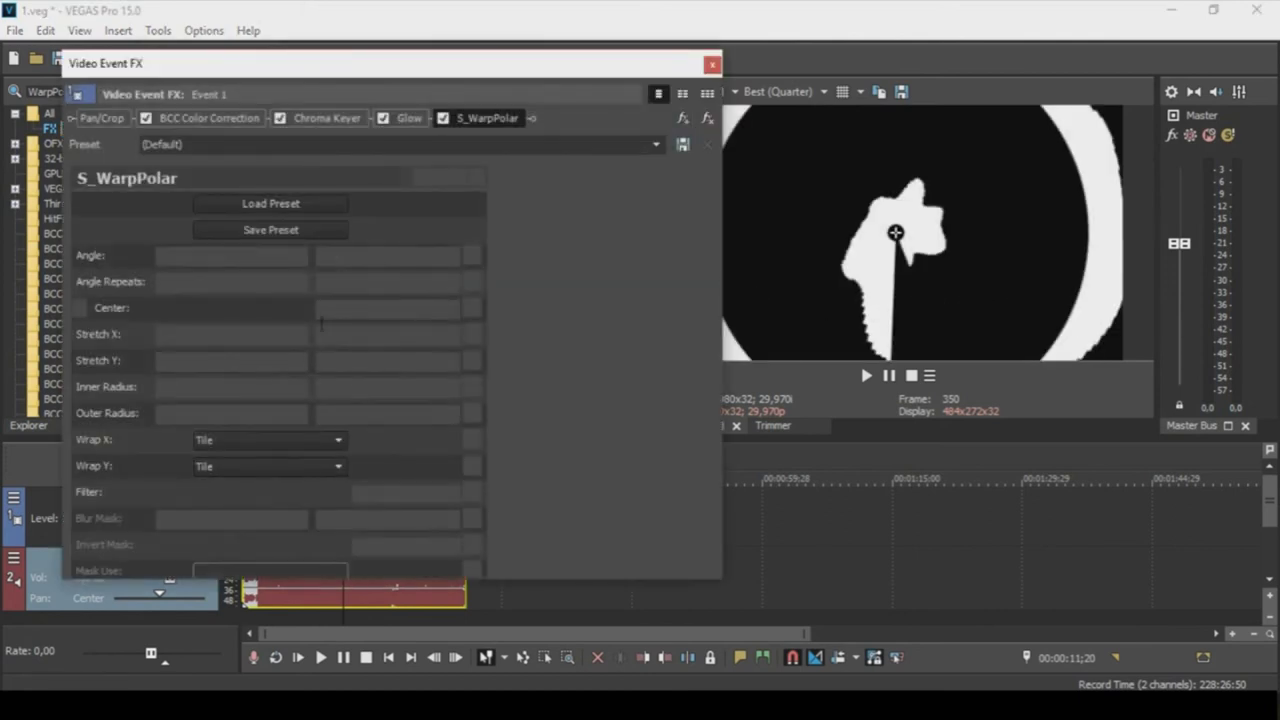
Set both Wrap X and Wrap Y of S_WarpPolar to No.
{"action": "left_click", "coordinate": [250, 440]}
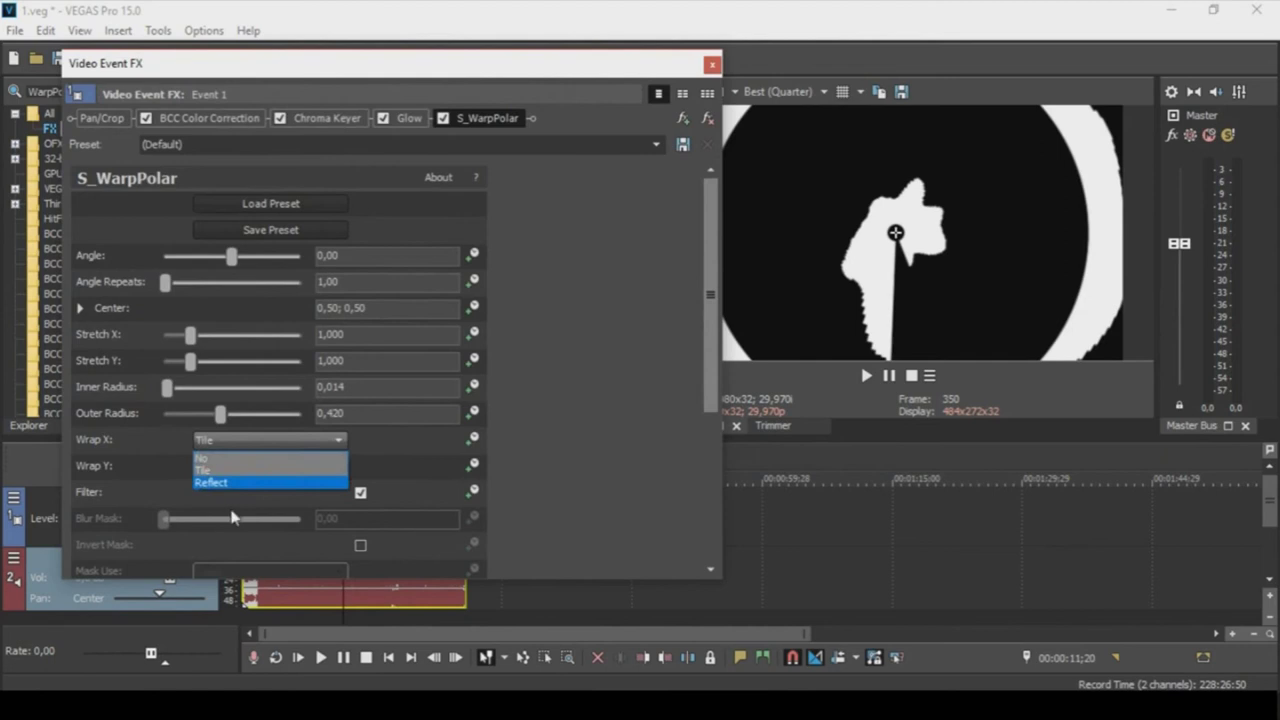
{"action": "left_click", "coordinate": [234, 457]}
{"action": "left_click", "coordinate": [230, 472]}
{"action": "left_click", "coordinate": [228, 486]}
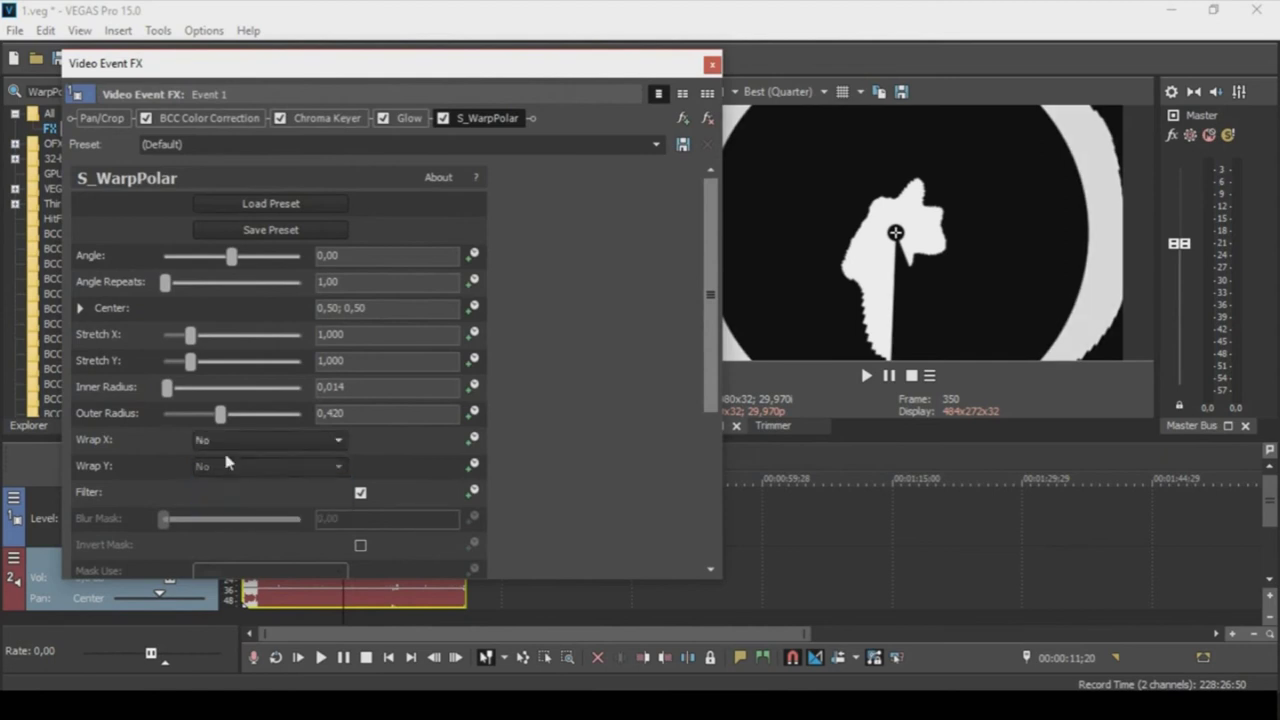
Set the S_WarpPolar inner radius to 0,150 and the outer radius to 0,200.
{"action": "left_click_drag", "start_coordinate": [168, 390], "coordinate": [196, 389]}
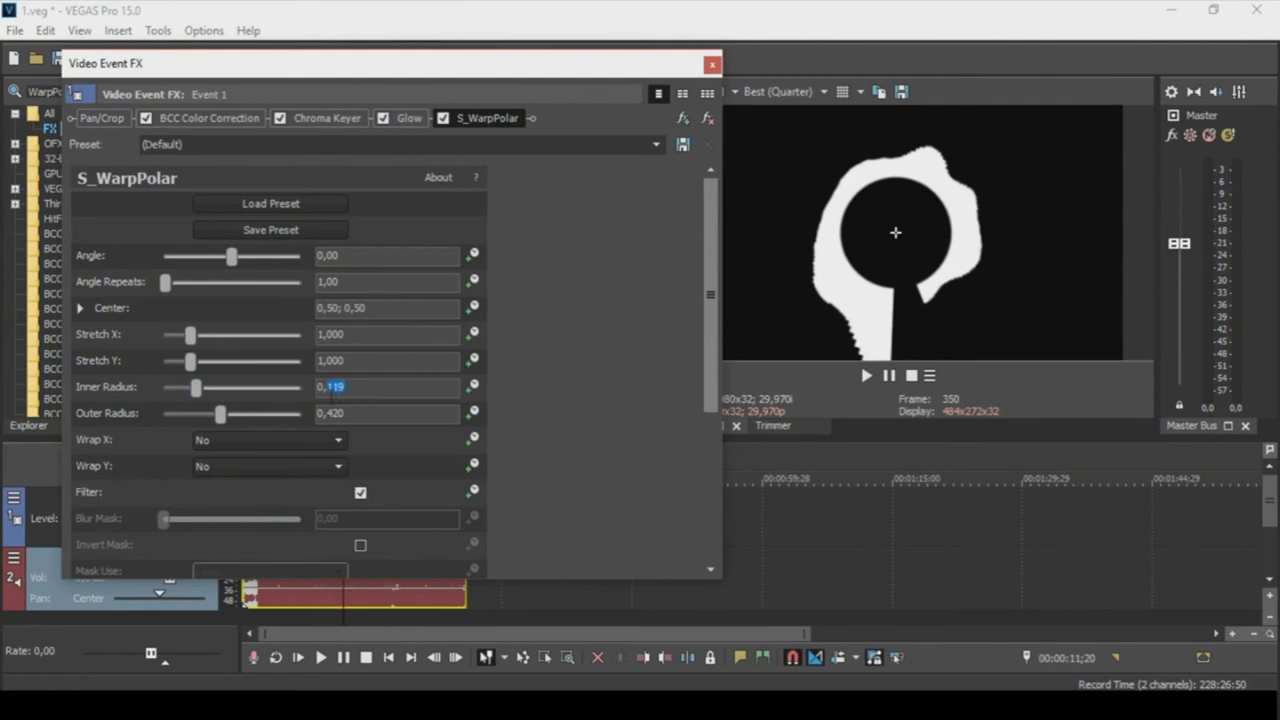
{"action": "key", "text": "Return"}
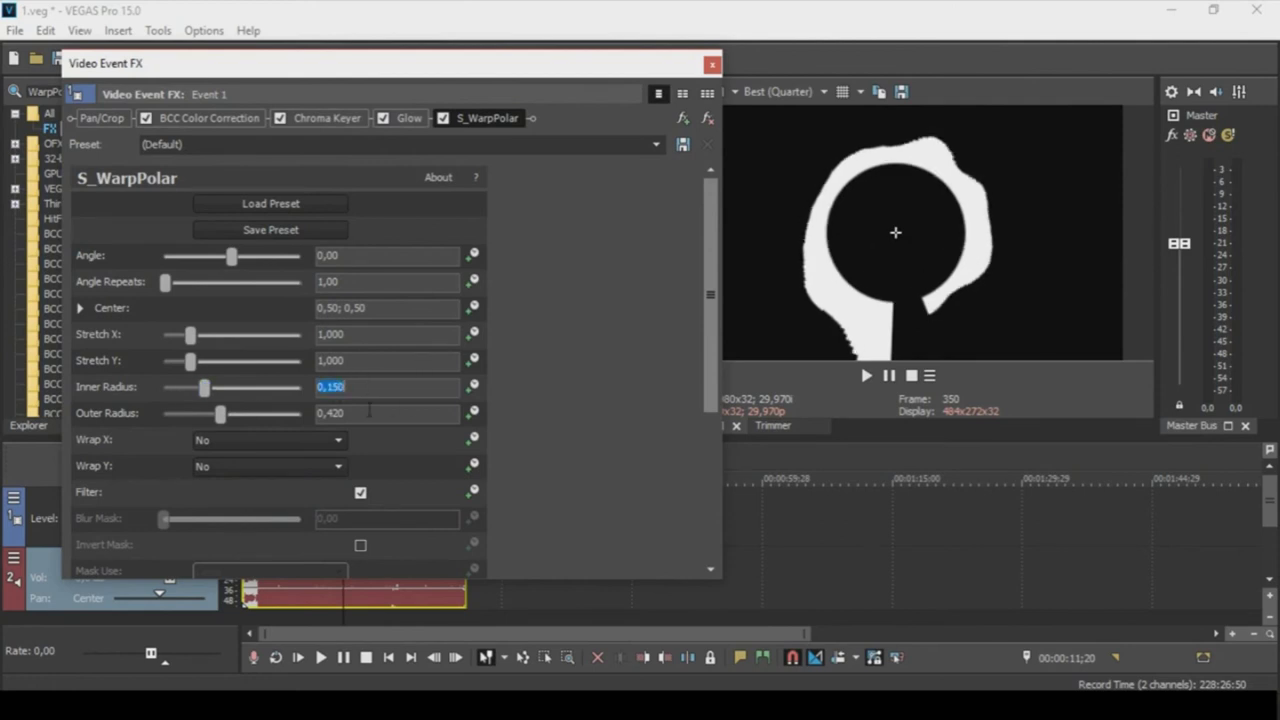
{"action": "left_click_drag", "start_coordinate": [219, 414], "coordinate": [190, 418]}
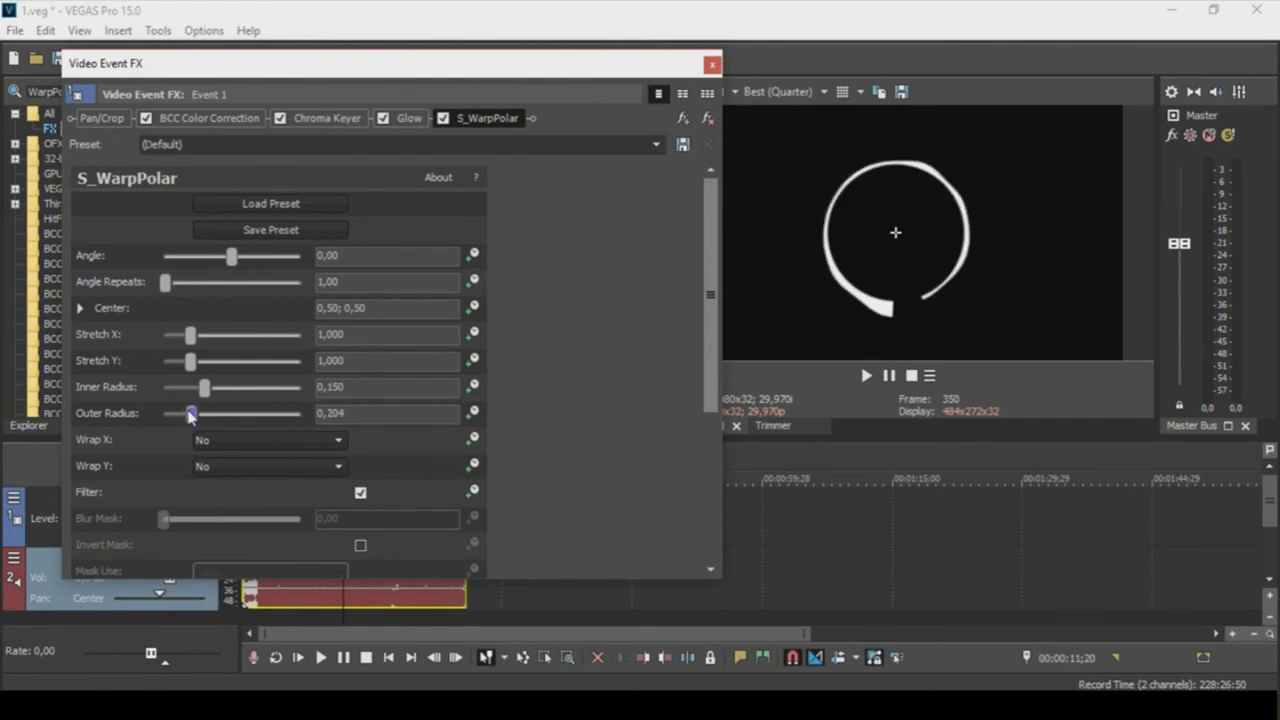
{"action": "key", "text": "Return"}
Rotate the polar warp by setting its angle to 180,00 and close the effect settings.
{"action": "left_click", "coordinate": [319, 255]}
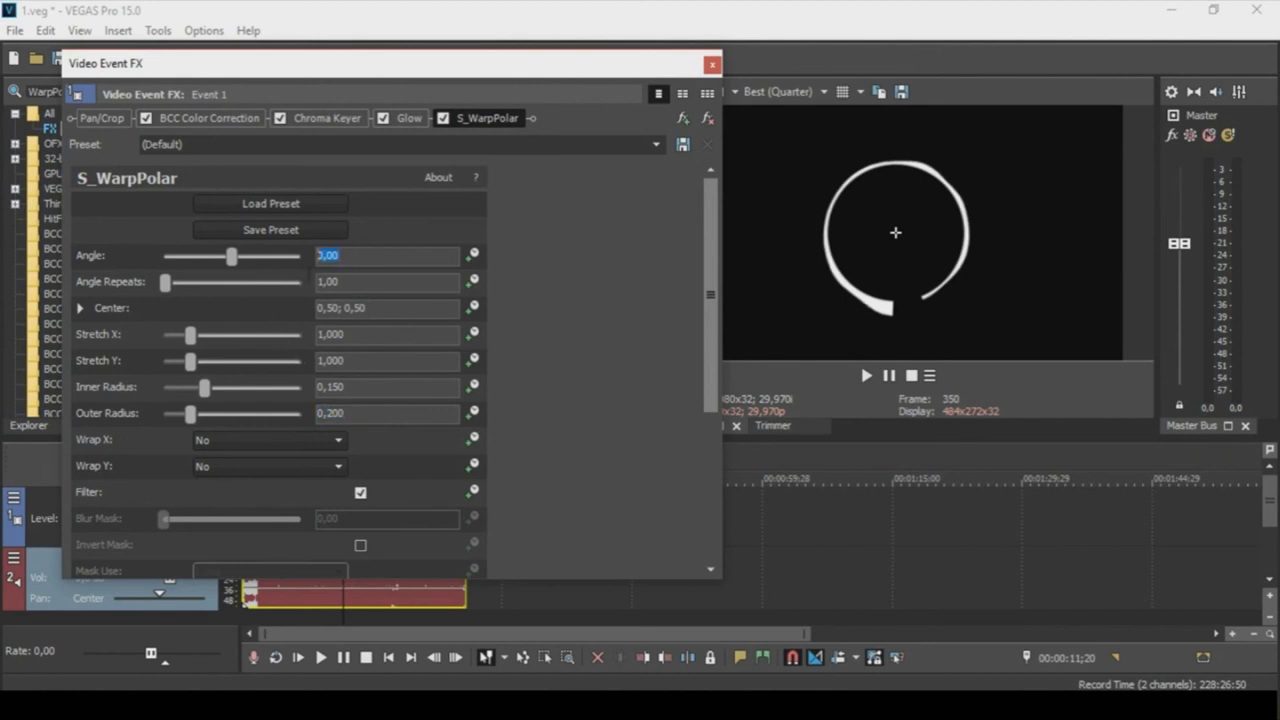
{"action": "type", "text": "180"}
{"action": "key", "text": "Return"}
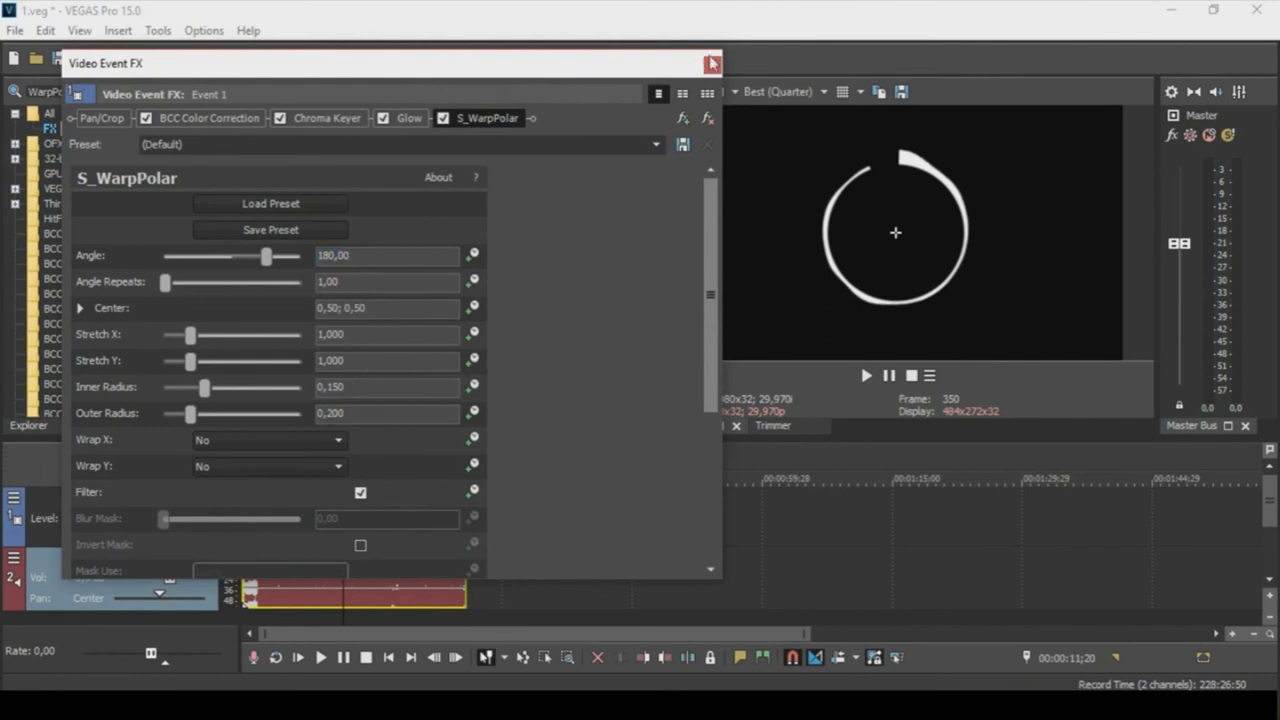
{"action": "left_click", "coordinate": [711, 63]}
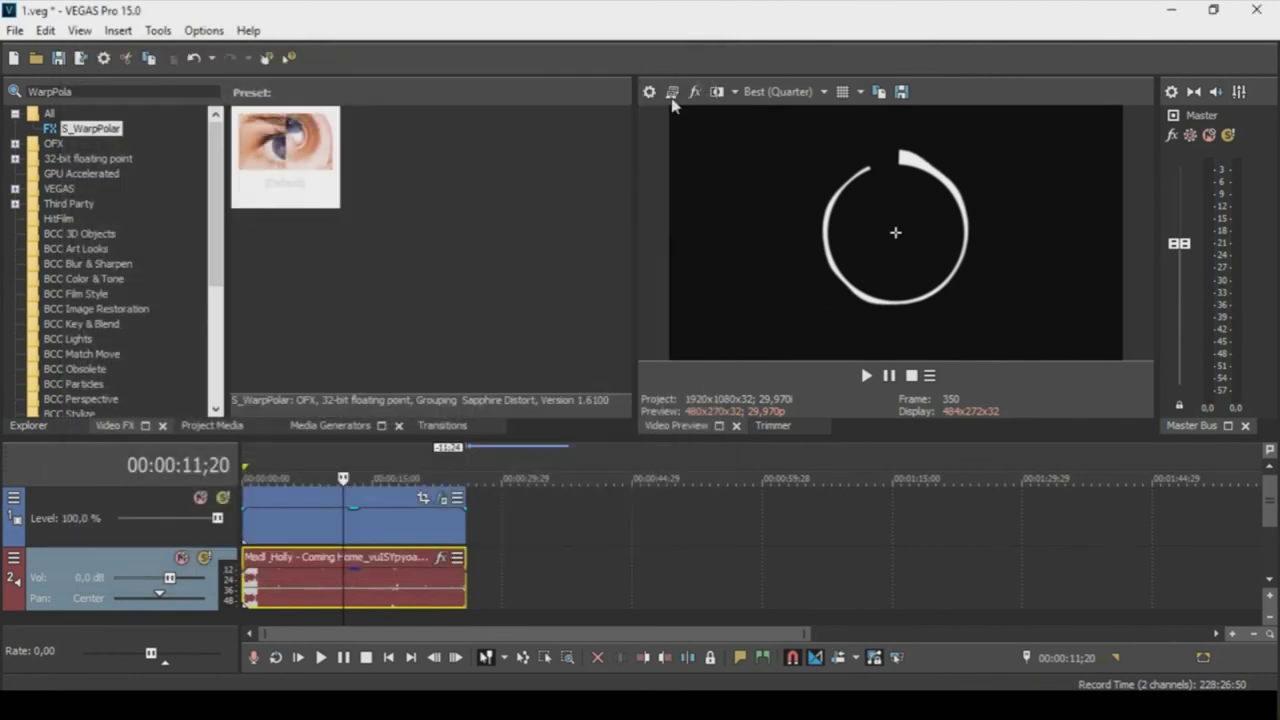
Insert a new video track above the spectrum track and return the playhead to the timeline start.
{"action": "right_click", "coordinate": [147, 541]}
{"action": "left_click", "coordinate": [206, 282]}
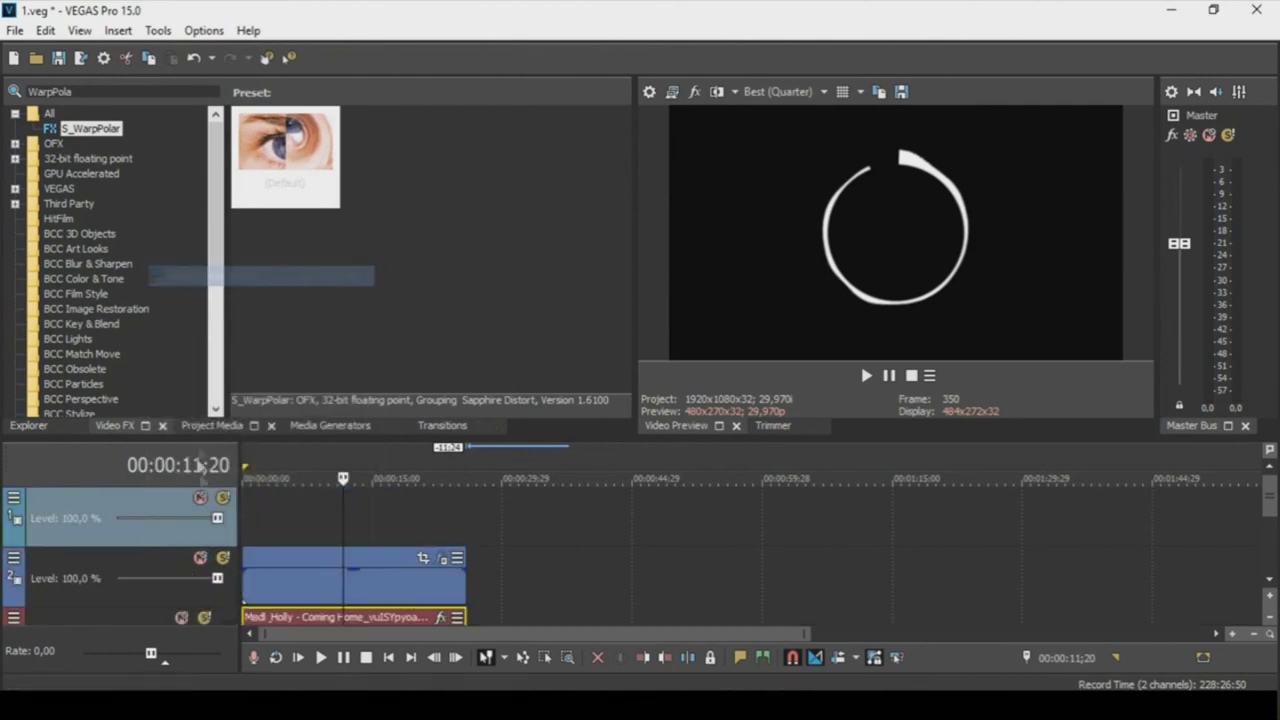
{"action": "left_click", "coordinate": [241, 510]}
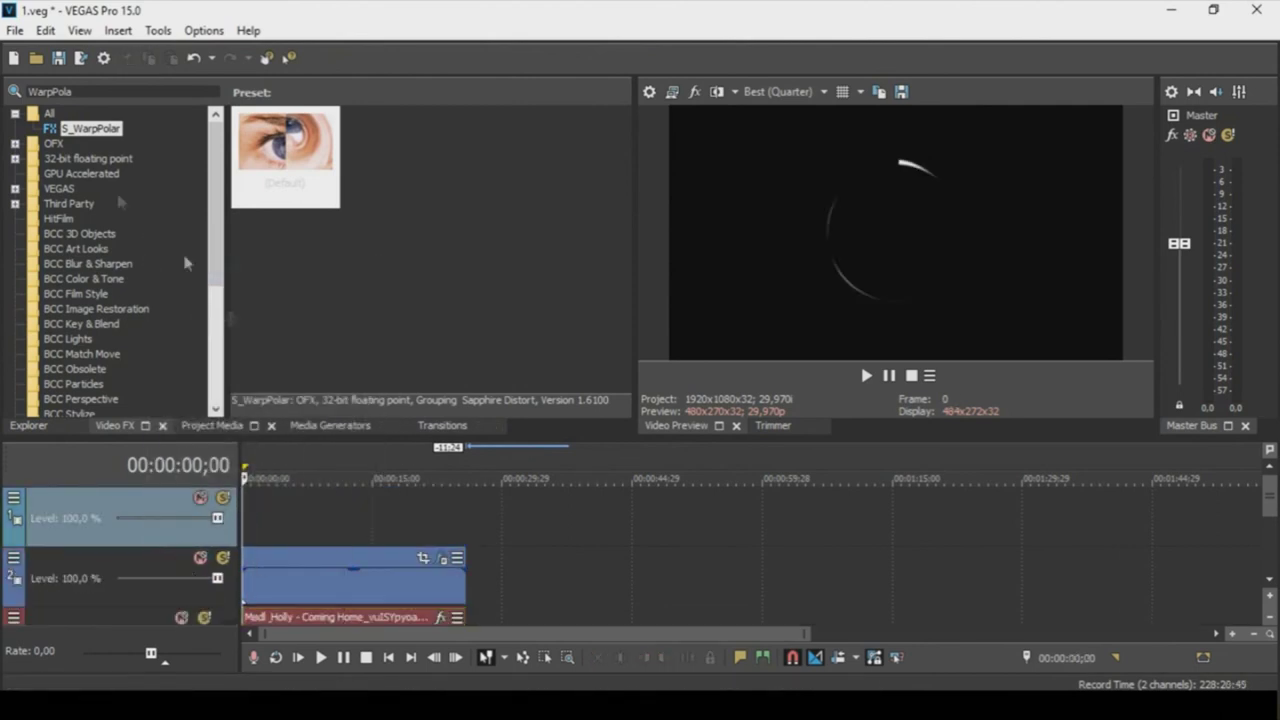
Import Logo_8.png onto the new top track and extend its event to the end of the spectrum event.
{"action": "left_click", "coordinate": [15, 30]}
{"action": "left_click", "coordinate": [34, 71]}
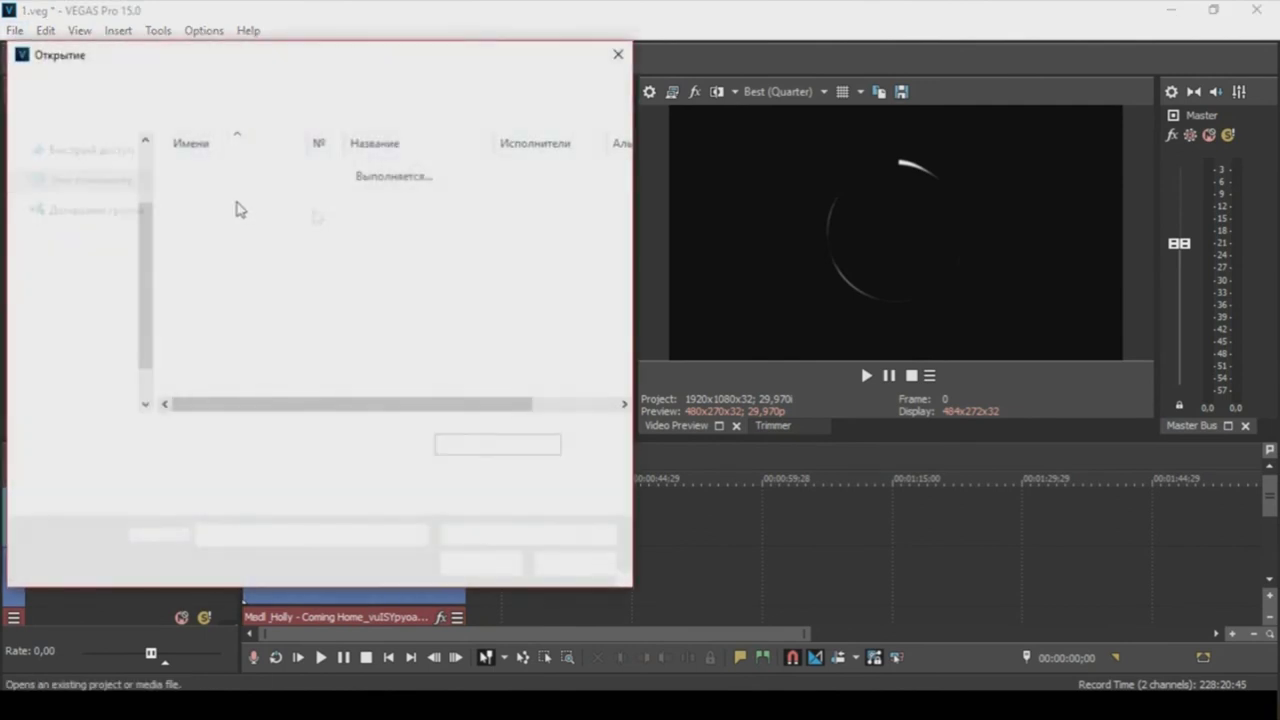
{"action": "left_click", "coordinate": [222, 190]}
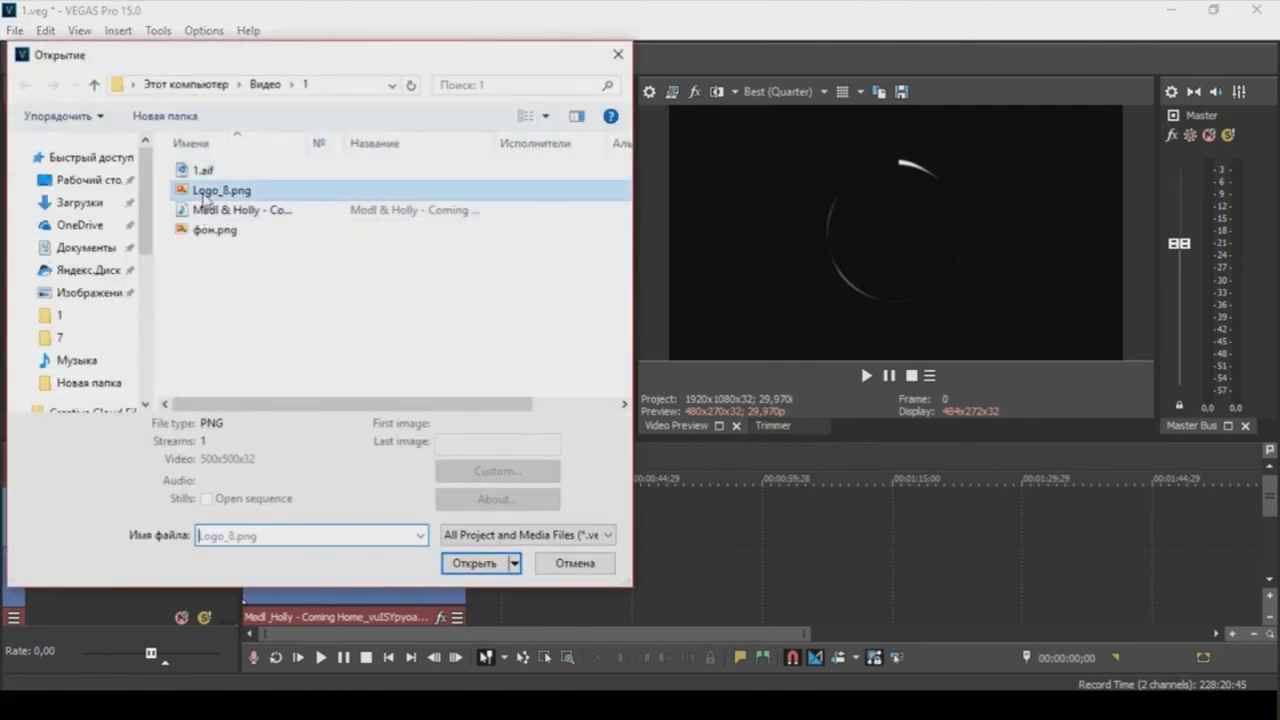
{"action": "left_click", "coordinate": [468, 563]}
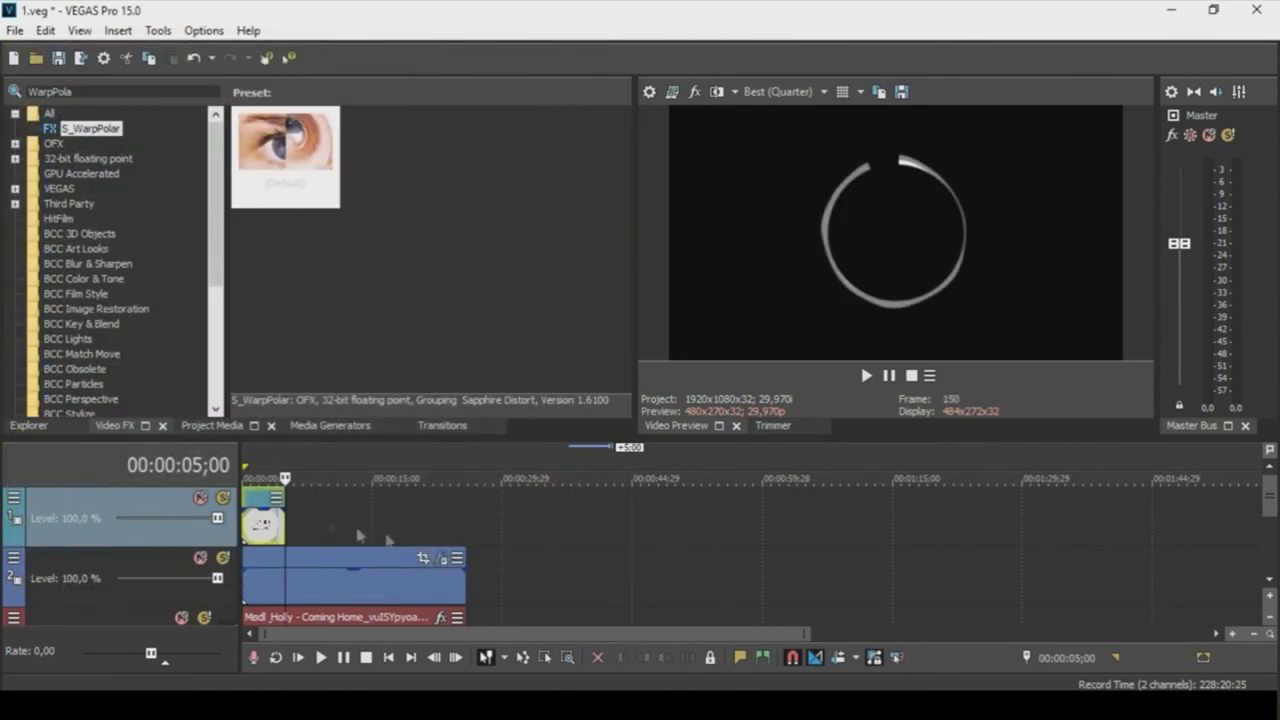
{"action": "left_click_drag", "start_coordinate": [285, 520], "coordinate": [466, 520]}
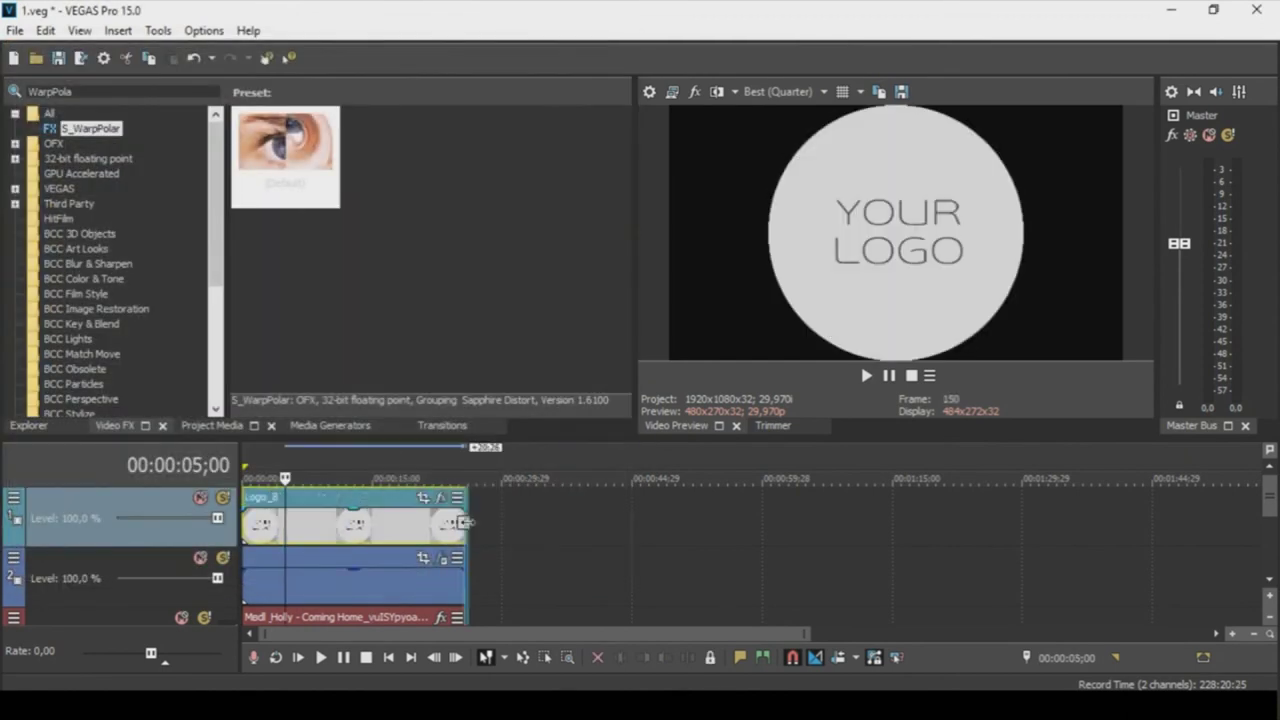
Shrink the logo to fit inside the ring by enlarging its Pan/Crop frame to 937,5 by 937,5, and close the window.
{"action": "left_click", "coordinate": [421, 498]}
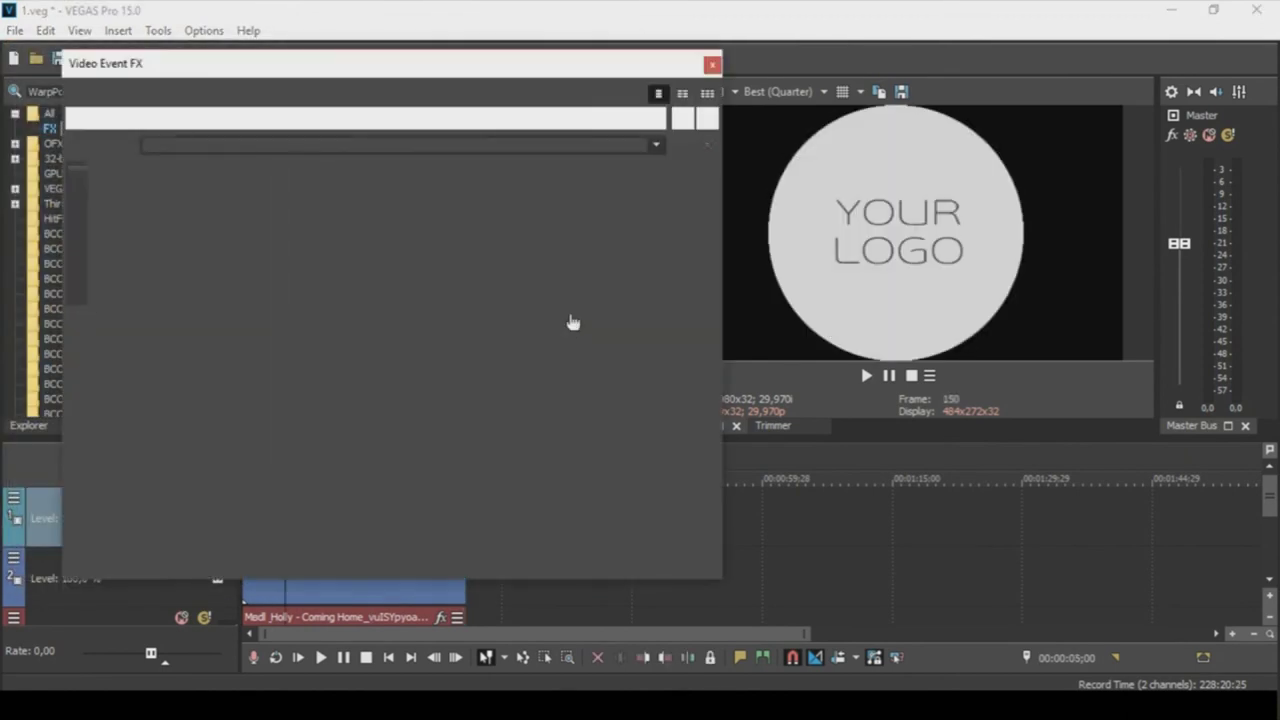
{"action": "left_click_drag", "start_coordinate": [646, 178], "coordinate": [680, 147]}
{"action": "scroll", "coordinate": [580, 289], "scroll_direction": "down", "scroll_amount": 2}
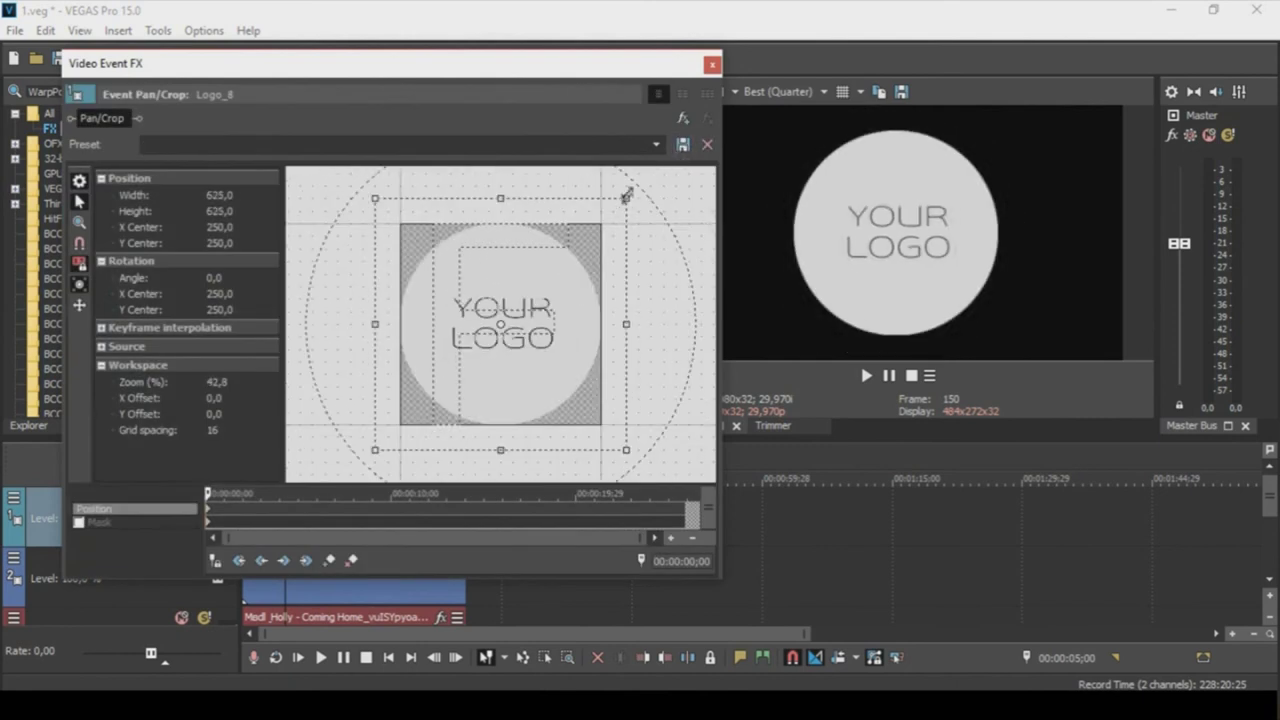
{"action": "scroll", "coordinate": [557, 289], "scroll_direction": "down", "scroll_amount": 2}
{"action": "left_click_drag", "start_coordinate": [595, 235], "coordinate": [650, 190]}
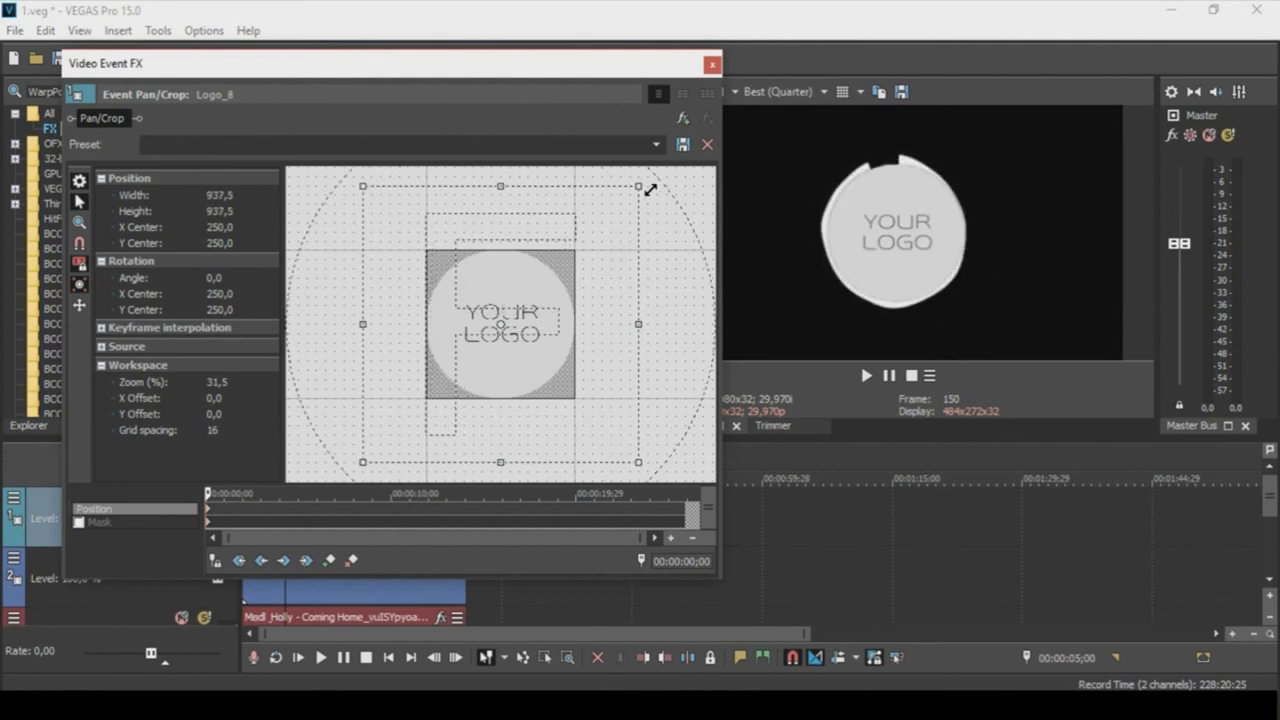
{"action": "left_click", "coordinate": [711, 65]}
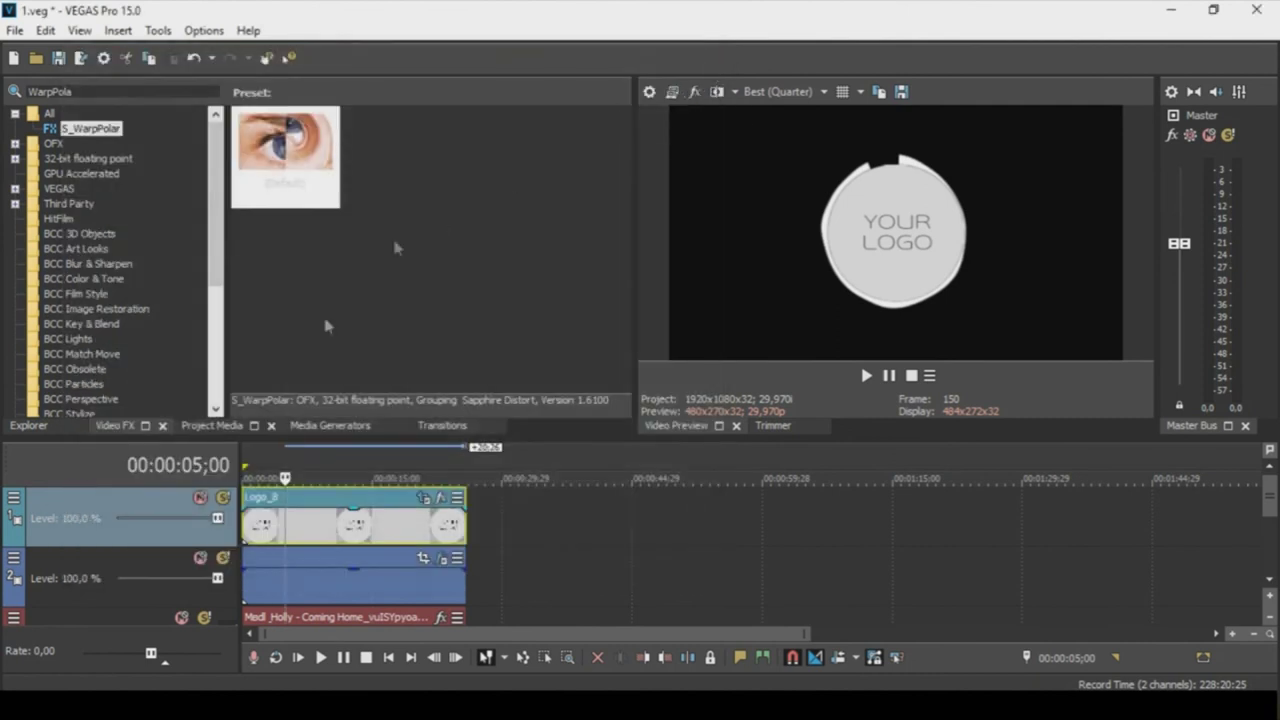
Insert another video track and place it below the spectrum track, above the audio track.
{"action": "right_click", "coordinate": [163, 527]}
{"action": "left_click", "coordinate": [232, 271]}
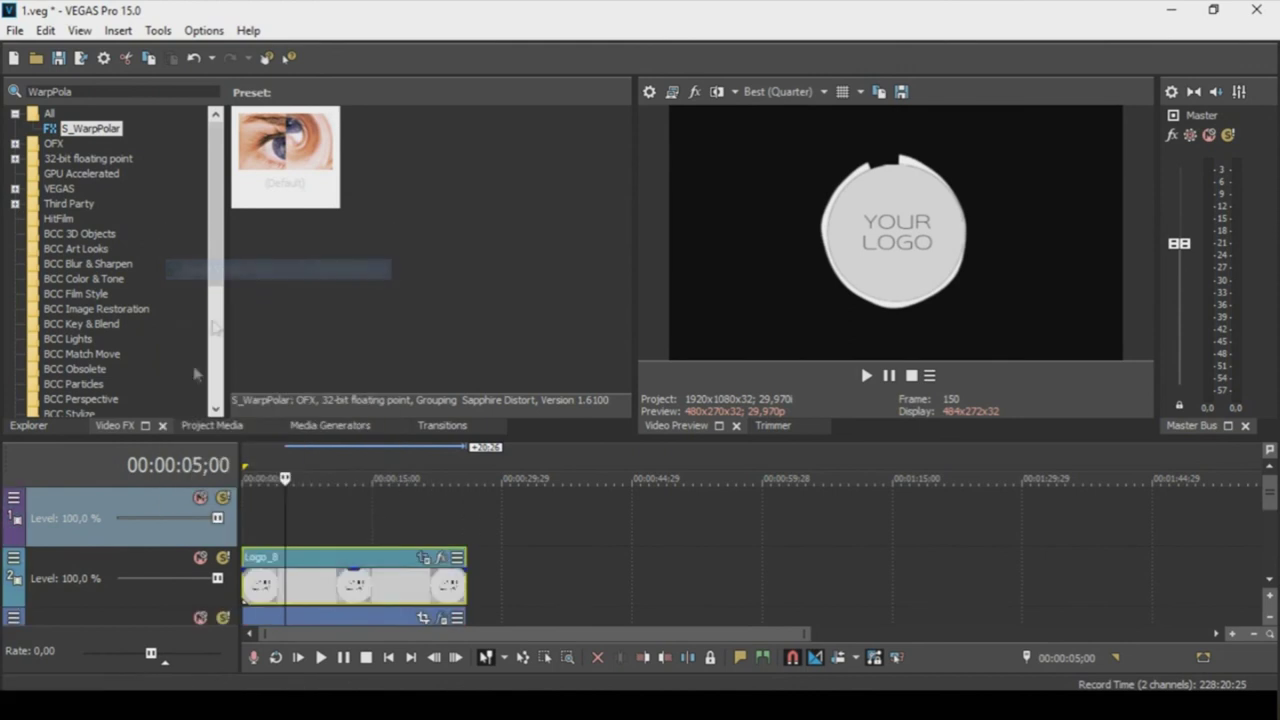
{"action": "scroll", "coordinate": [142, 578], "scroll_direction": "down", "scroll_amount": 3}
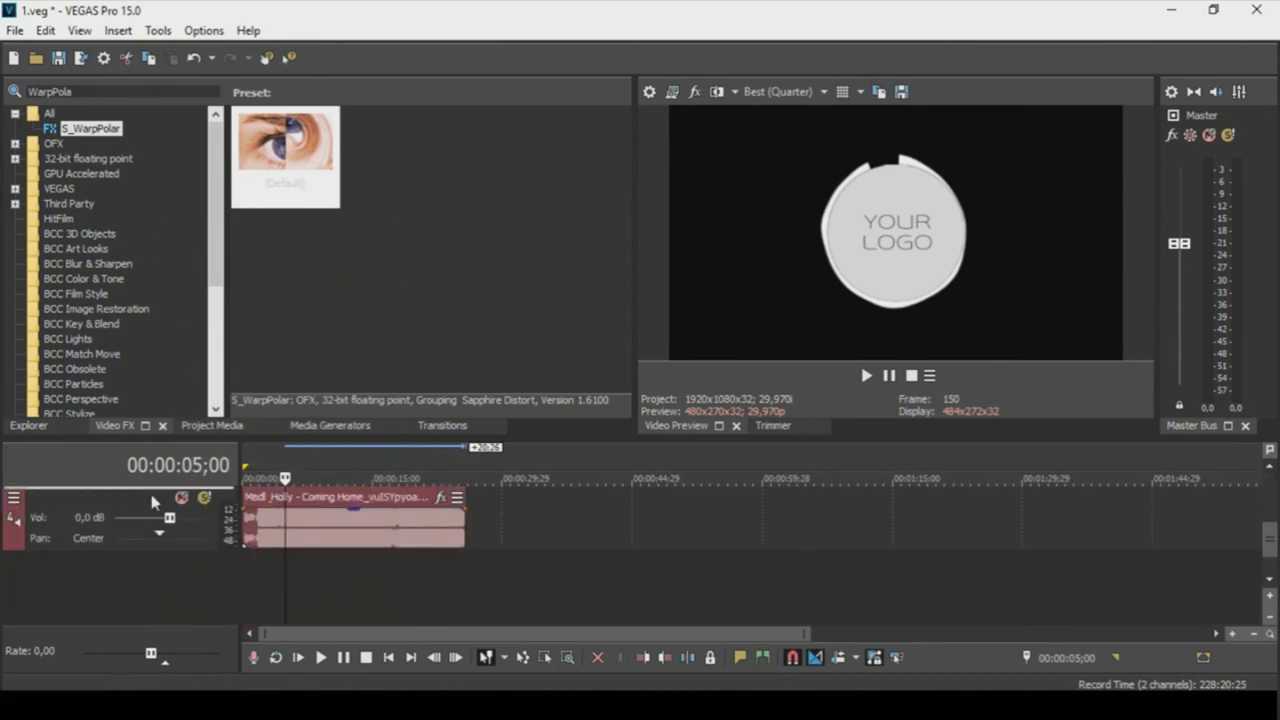
{"action": "scroll", "coordinate": [1258, 534], "scroll_direction": "up", "scroll_amount": 2}
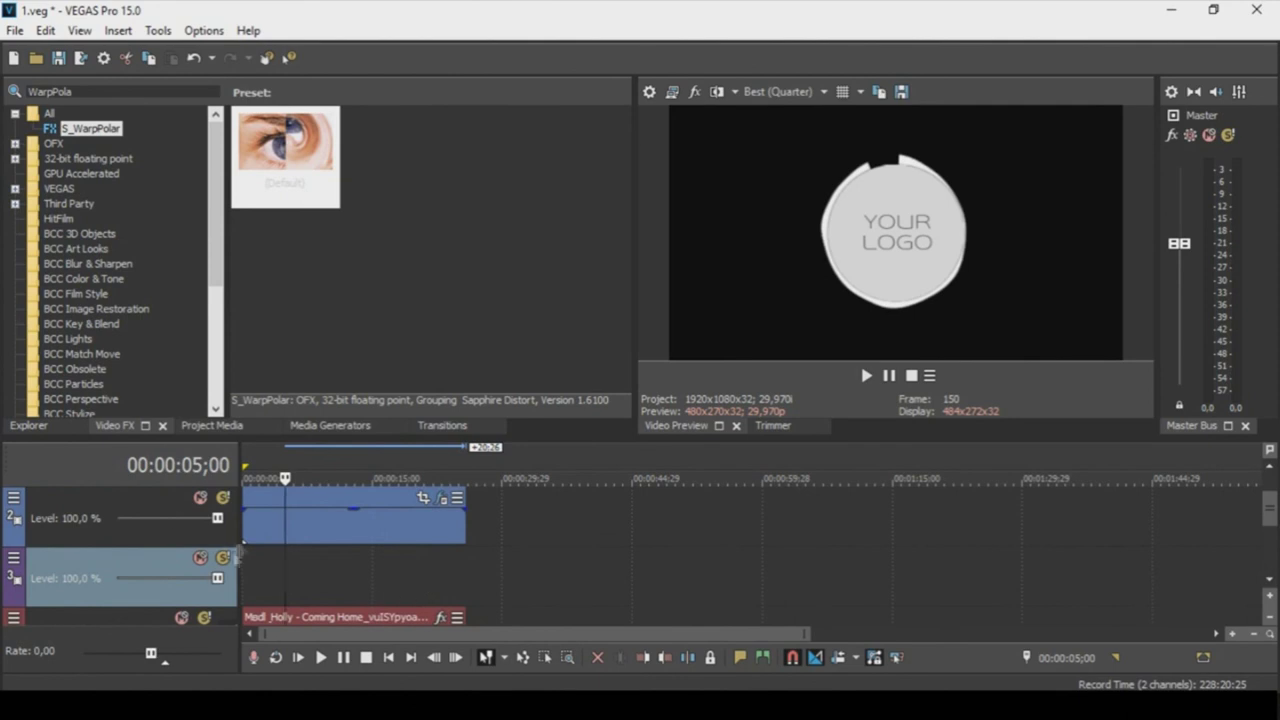
Import the background image фон.png onto the empty track below the spectrum and move it to the timeline start.
{"action": "left_click", "coordinate": [15, 30]}
{"action": "left_click", "coordinate": [54, 74]}
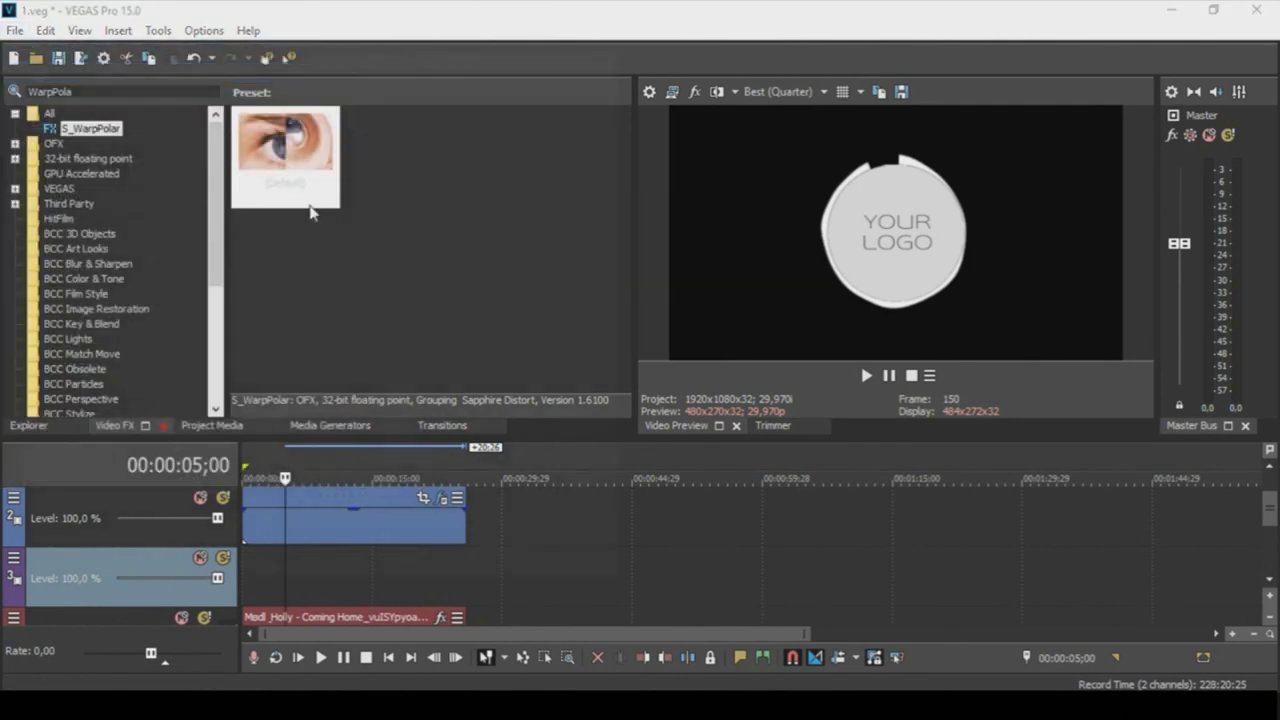
{"action": "left_click", "coordinate": [215, 230]}
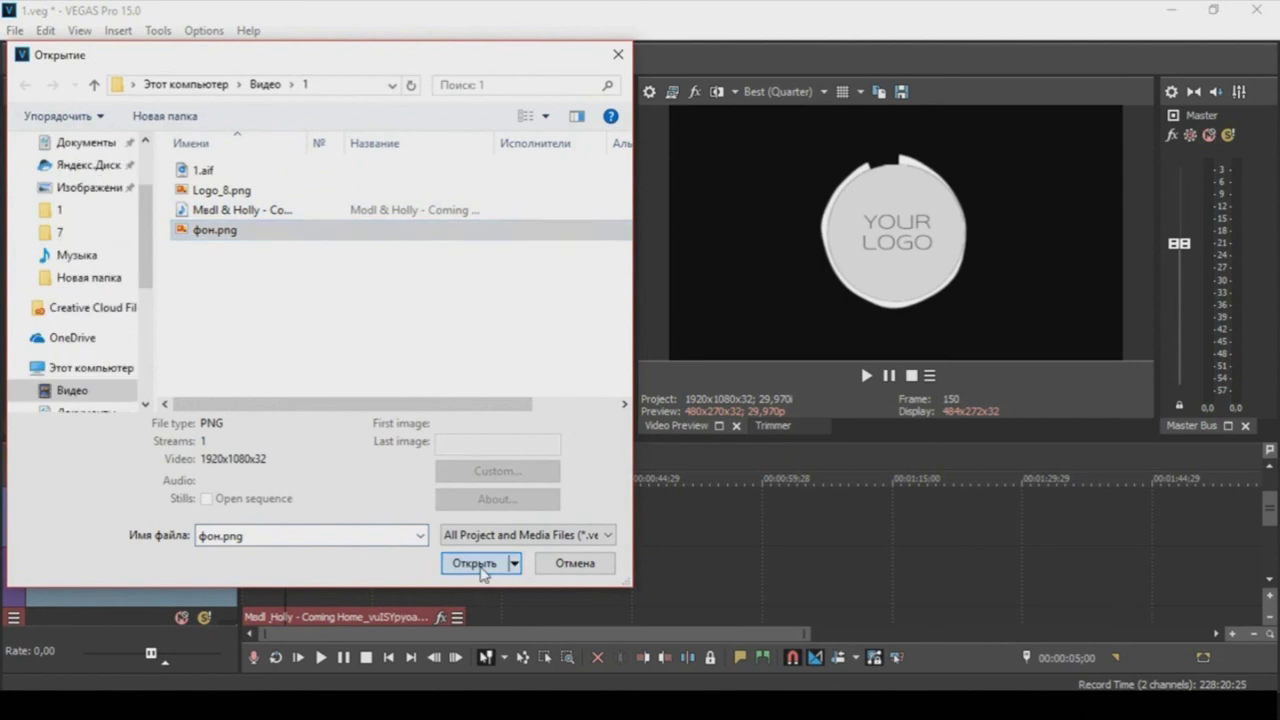
{"action": "left_click", "coordinate": [476, 563]}
{"action": "left_click_drag", "start_coordinate": [307, 588], "coordinate": [463, 586]}
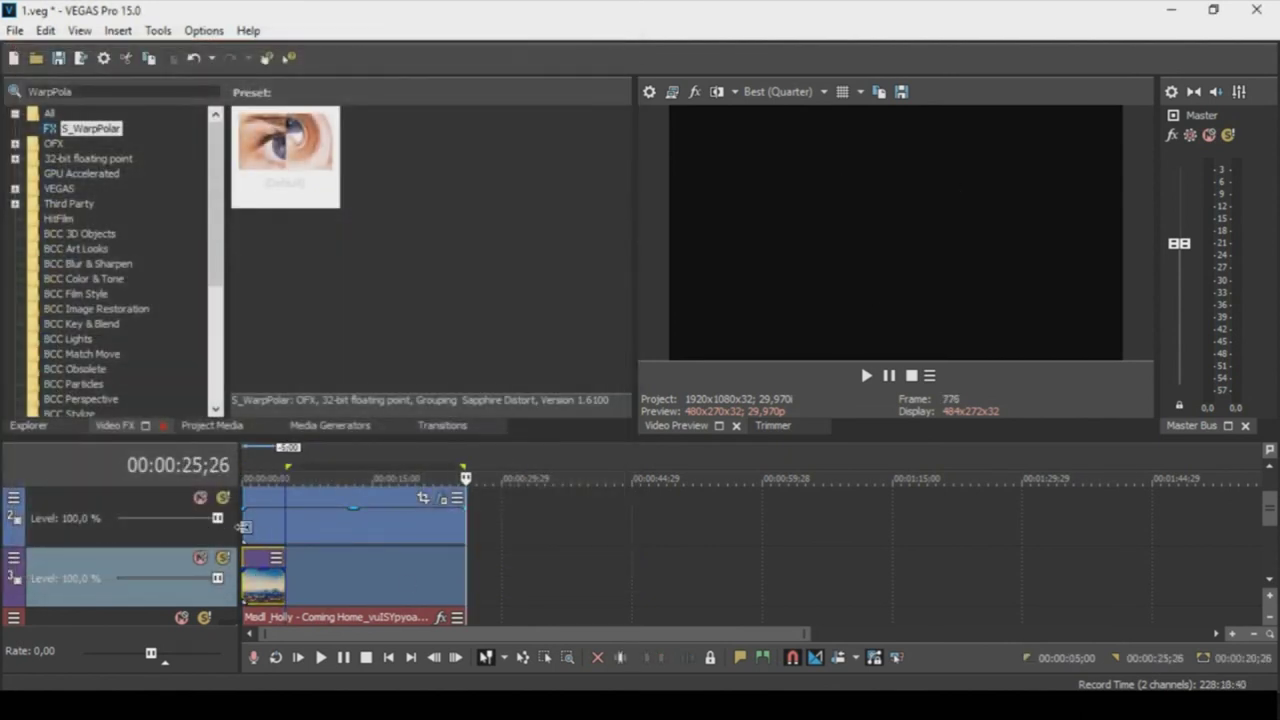
Extend the background image event to the end of the spectrum event and select the spectrum event.
{"action": "left_click", "coordinate": [246, 527]}
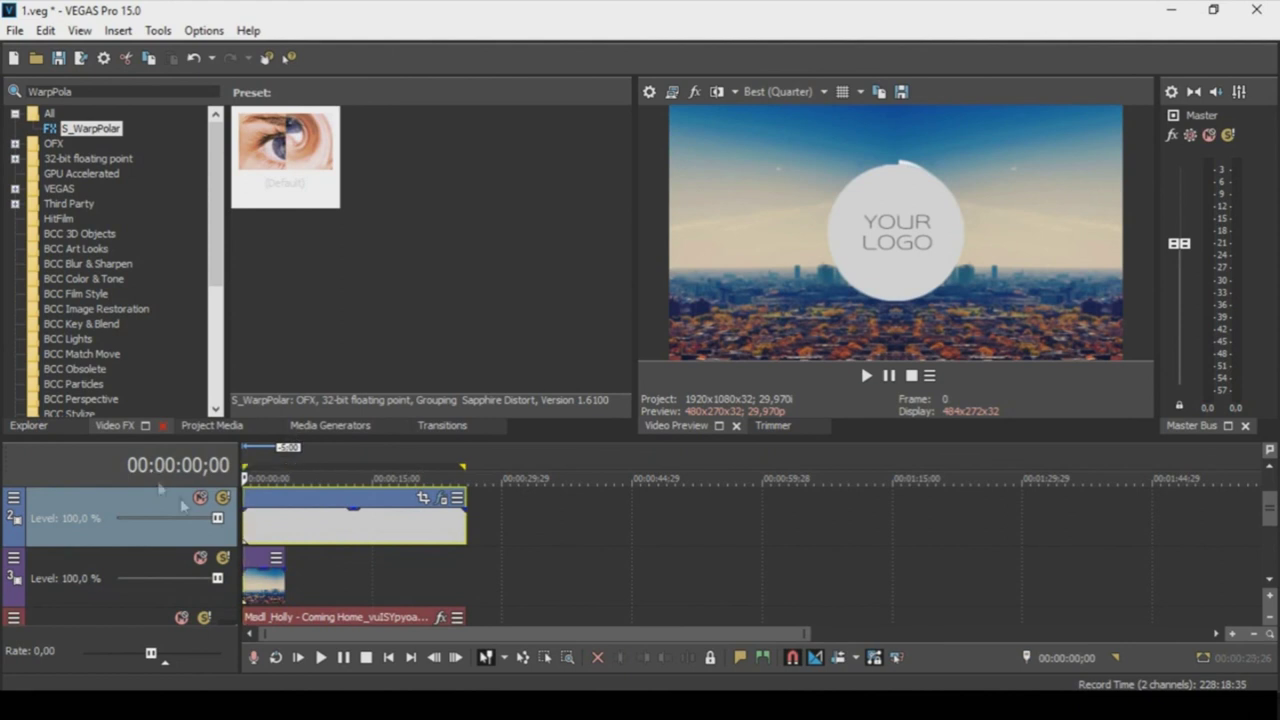
{"action": "left_click_drag", "start_coordinate": [285, 589], "coordinate": [465, 589]}
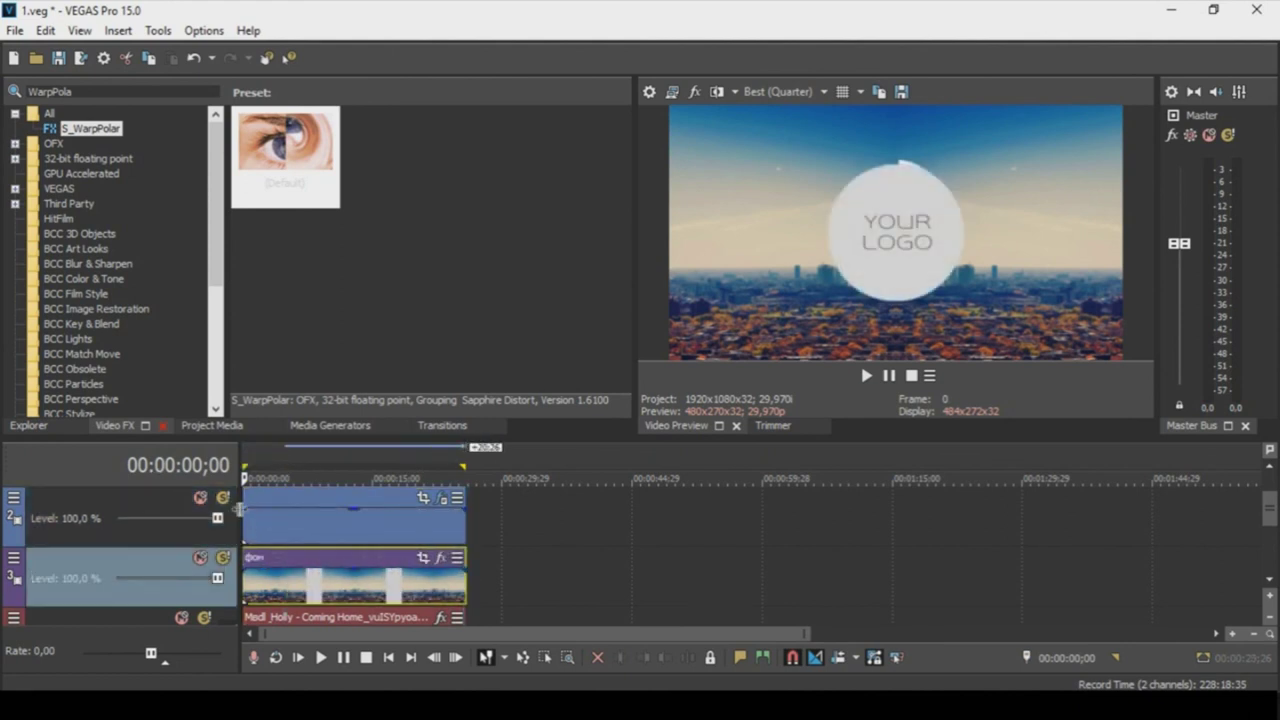
{"action": "left_click", "coordinate": [250, 528]}
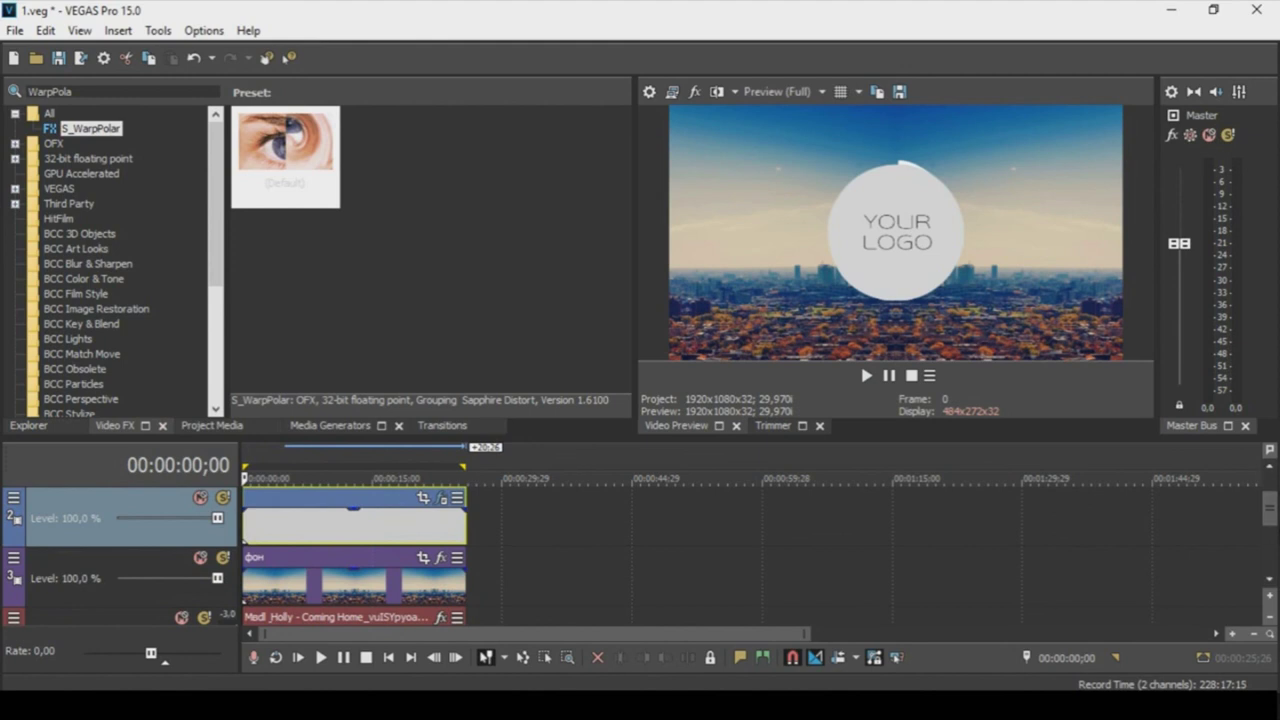
Set up a render of the project in Sony MXF format with the HD EX 1920x1080-60i template.
{"action": "scroll", "coordinate": [426, 563], "scroll_direction": "up", "scroll_amount": 1}
{"action": "scroll", "coordinate": [426, 563], "scroll_direction": "down", "scroll_amount": 2}
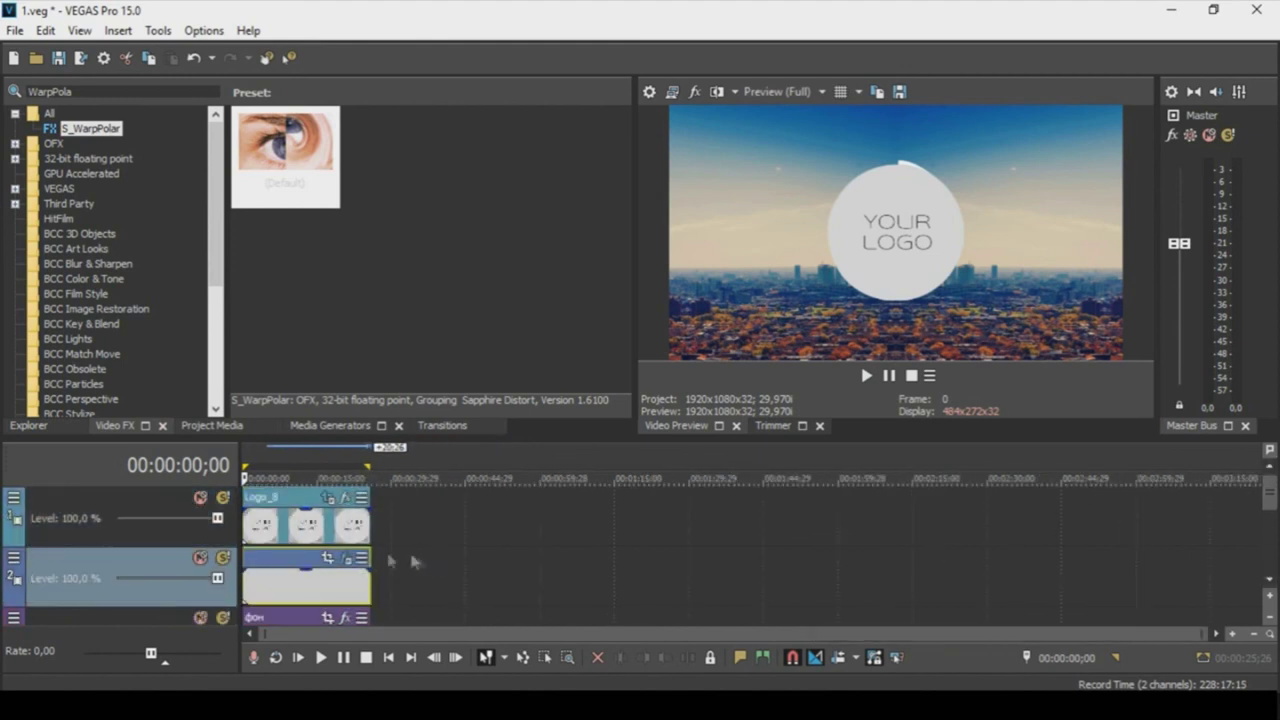
{"action": "left_click", "coordinate": [15, 30]}
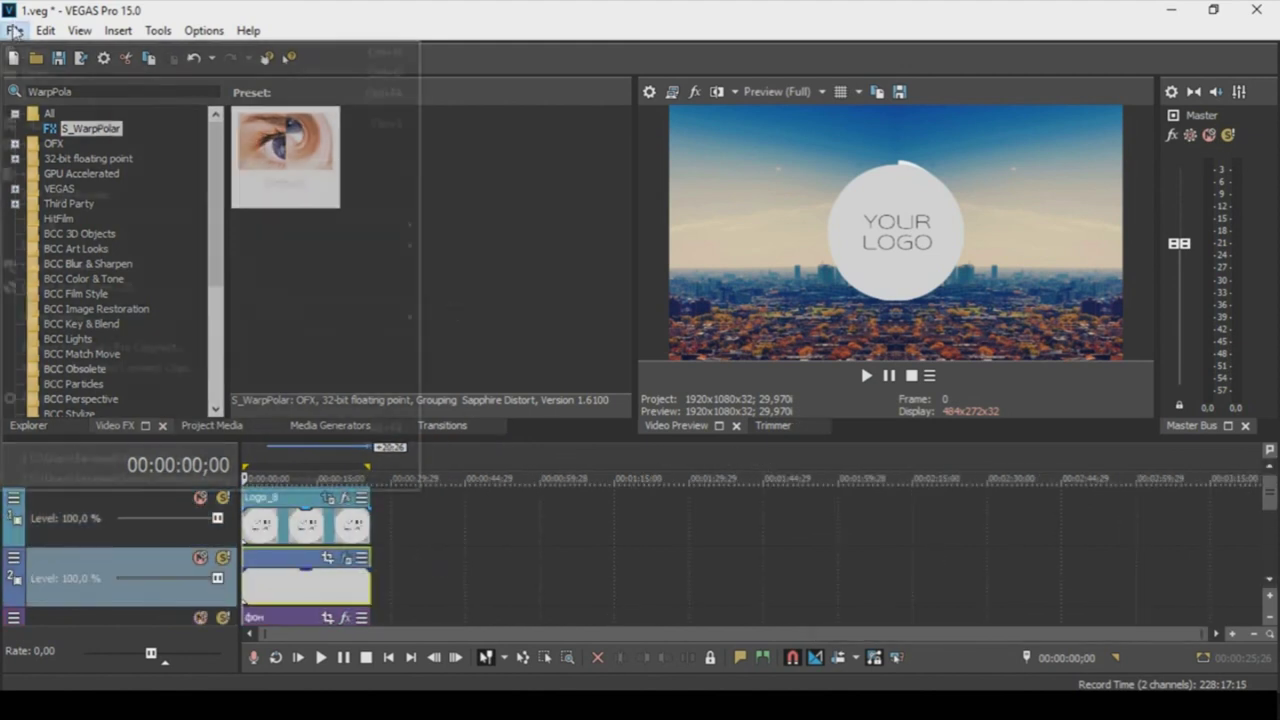
{"action": "left_click", "coordinate": [55, 174]}
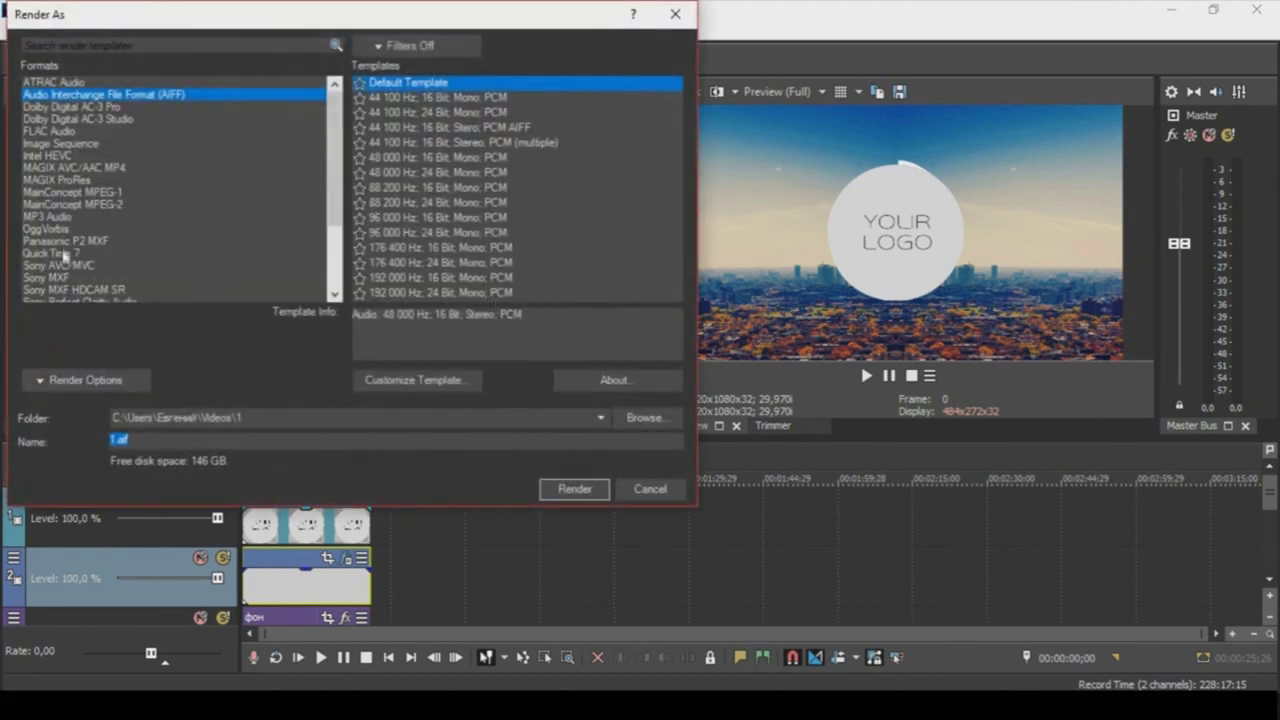
{"action": "left_click", "coordinate": [58, 275]}
{"action": "left_click_drag", "start_coordinate": [674, 125], "coordinate": [672, 215]}
{"action": "left_click", "coordinate": [411, 144]}
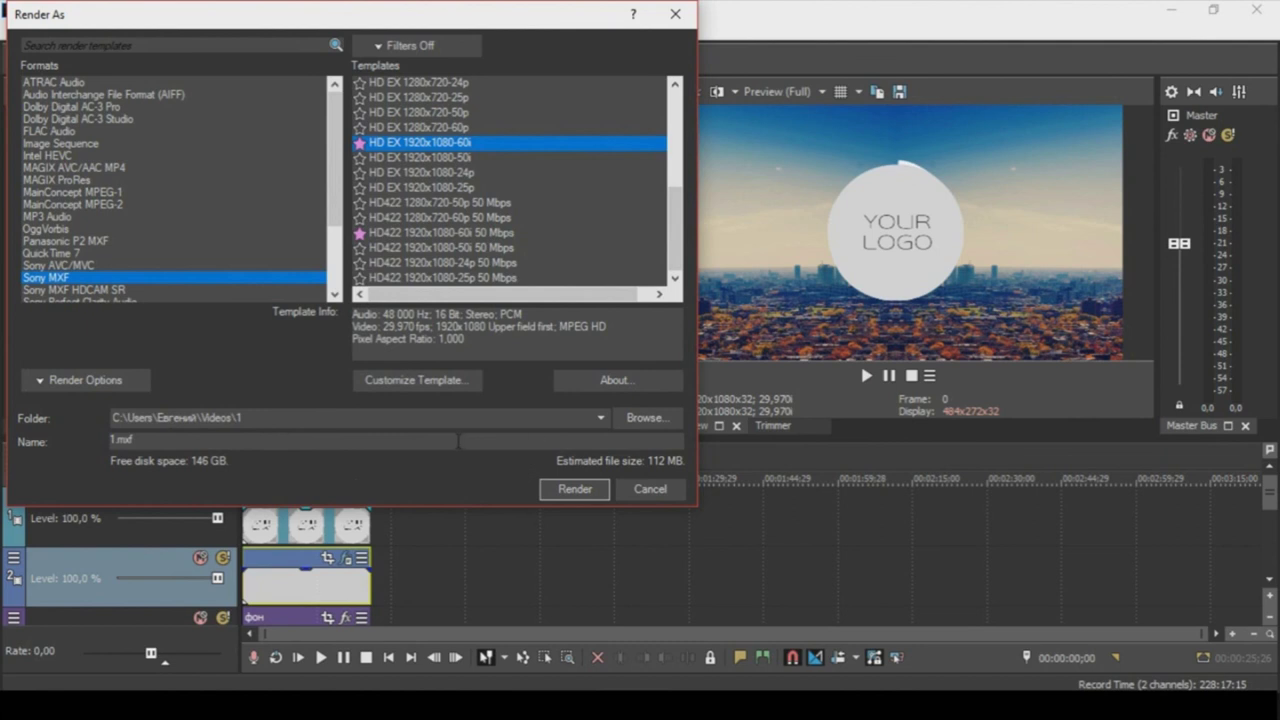
Start rendering the project to 1.mxf and cancel the render.
{"action": "left_click", "coordinate": [575, 489]}
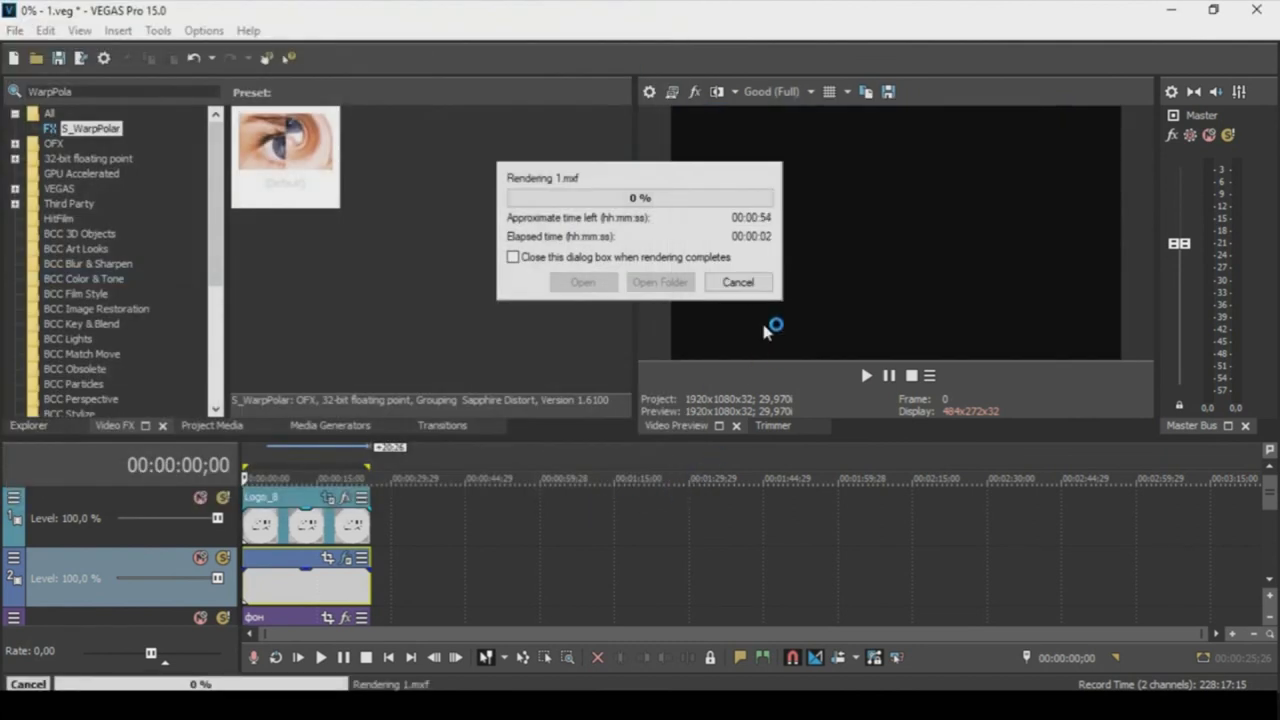
{"action": "left_click", "coordinate": [740, 283]}
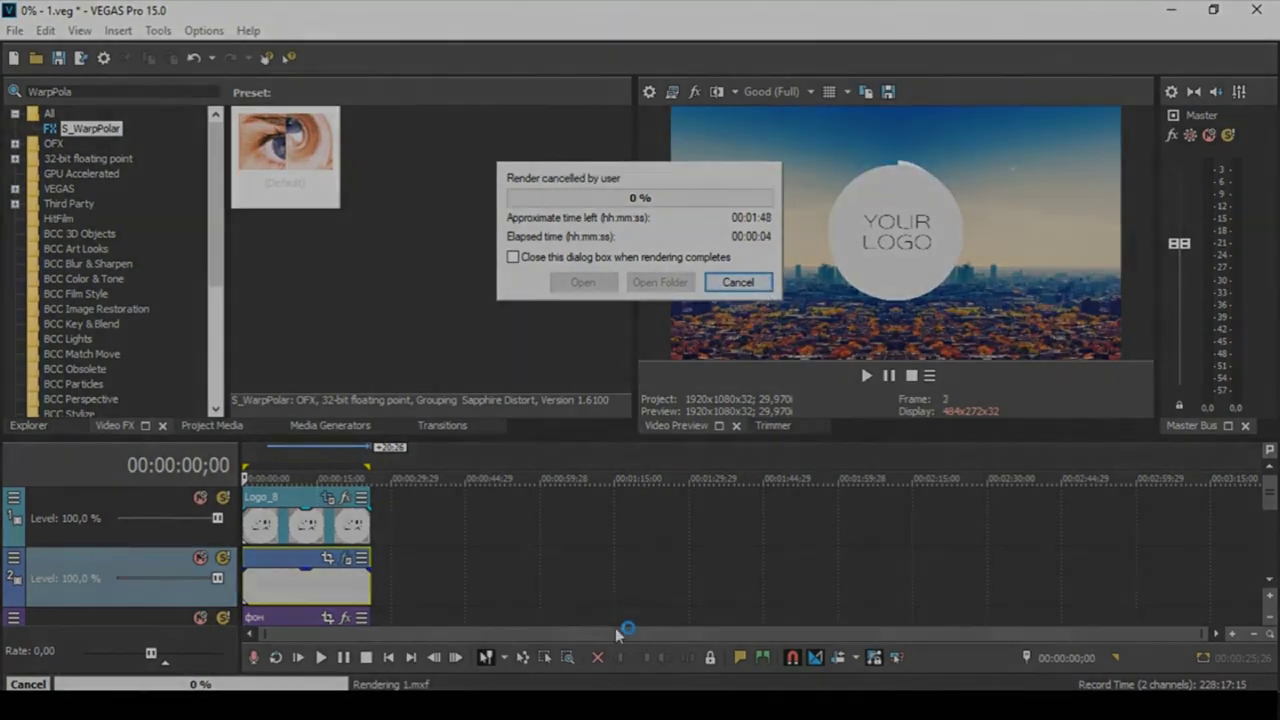